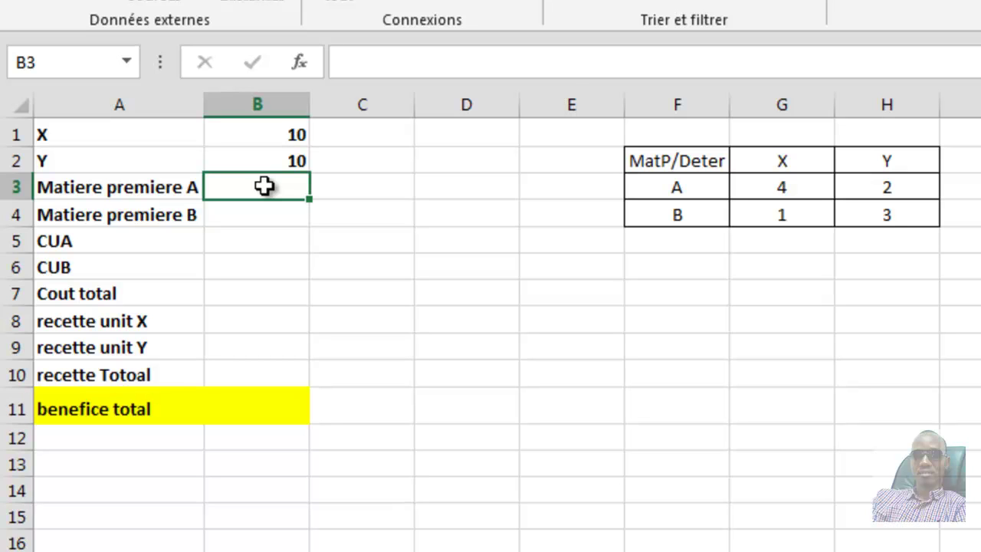
Calculate the quantity of raw material A in B3 with the formula =4*B1+2*B2.
text(=)
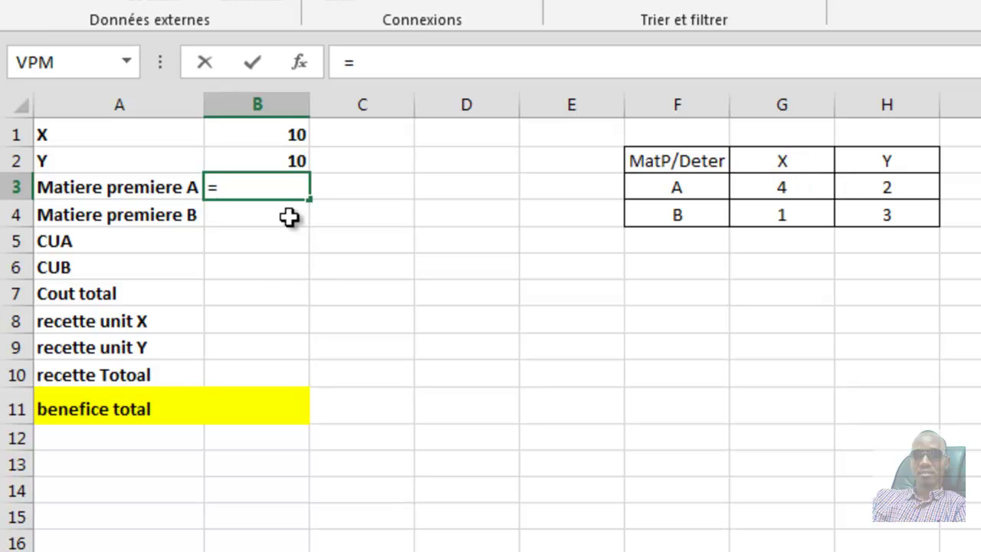
text(4*)
click(287, 138)
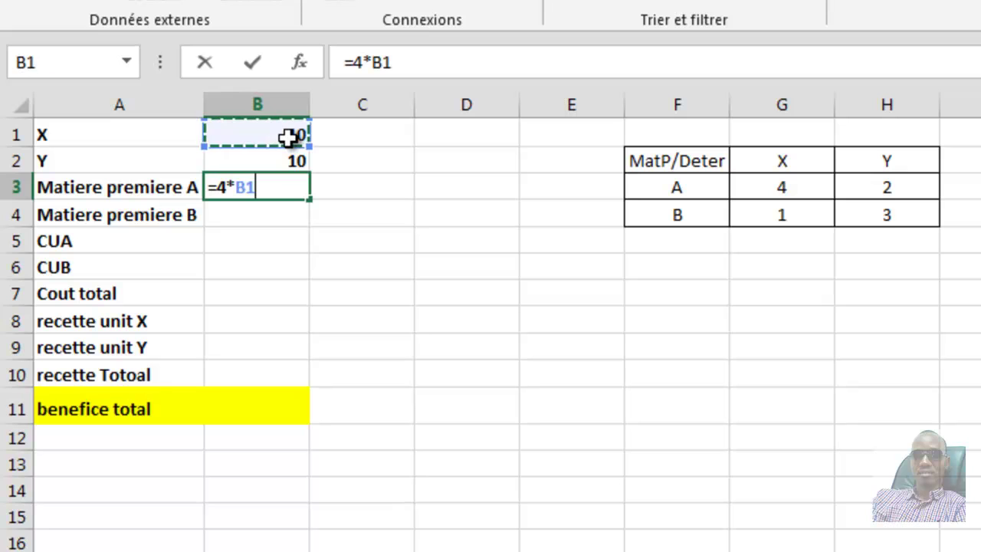
text(+)
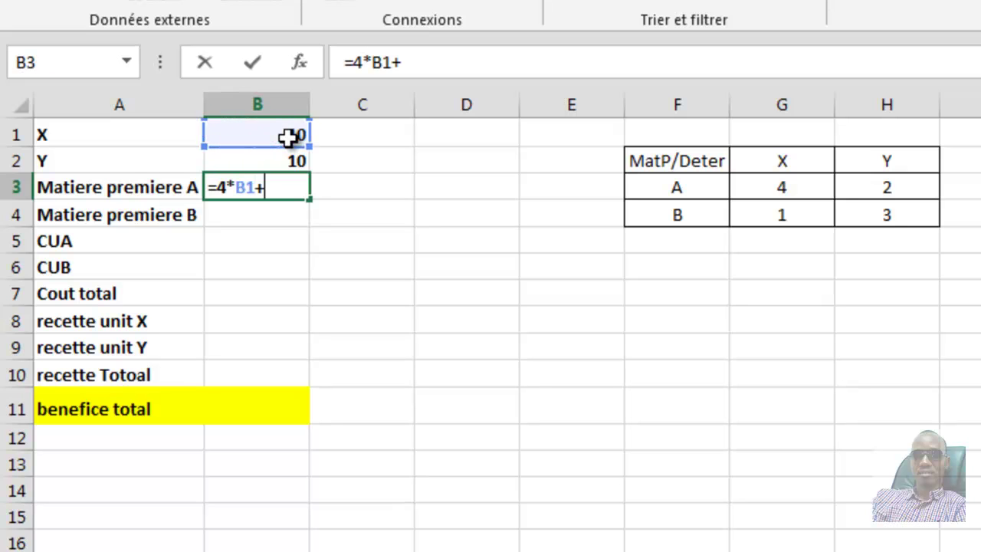
text(2*)
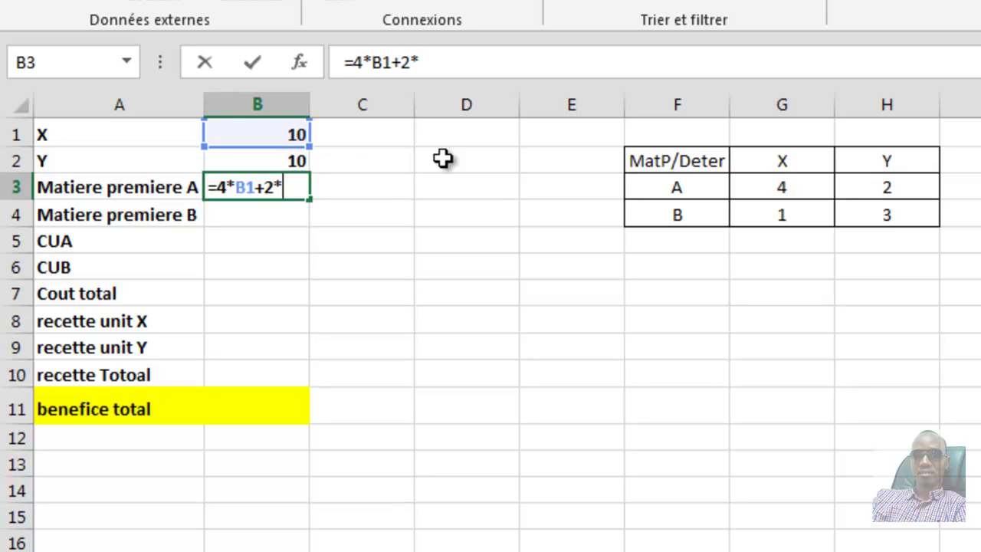
click(296, 162)
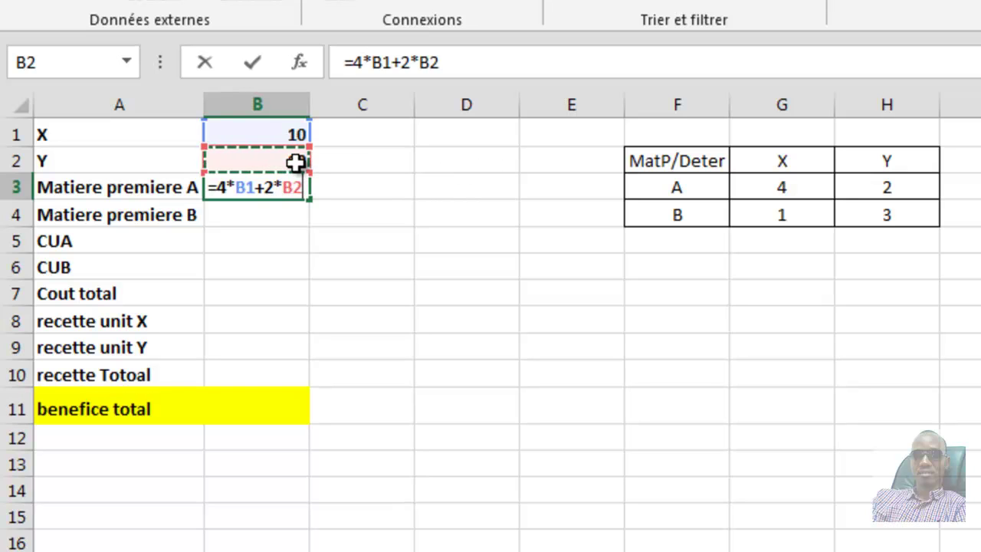
key(Return)
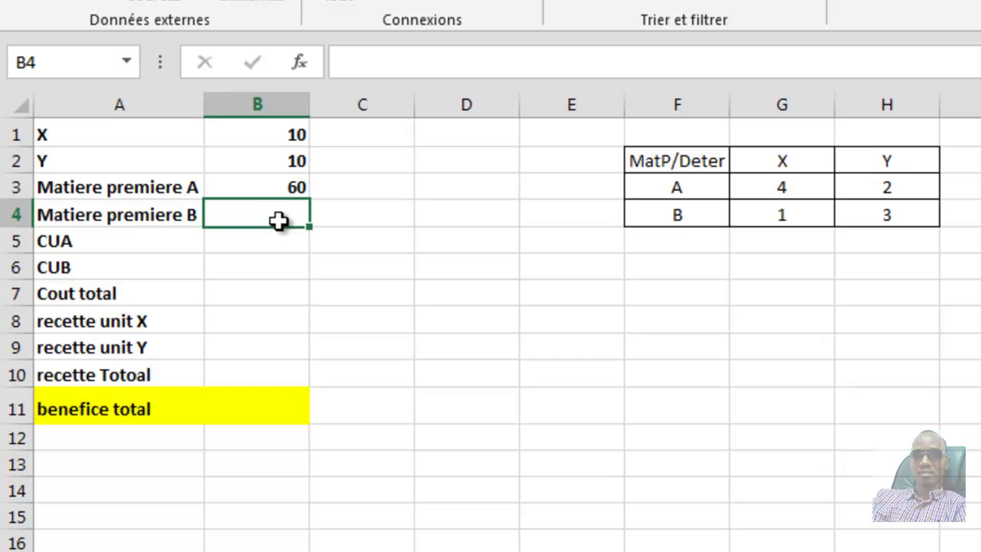
Calculate the quantity of raw material B in B4 with the formula =B1+3*B2.
text(=)
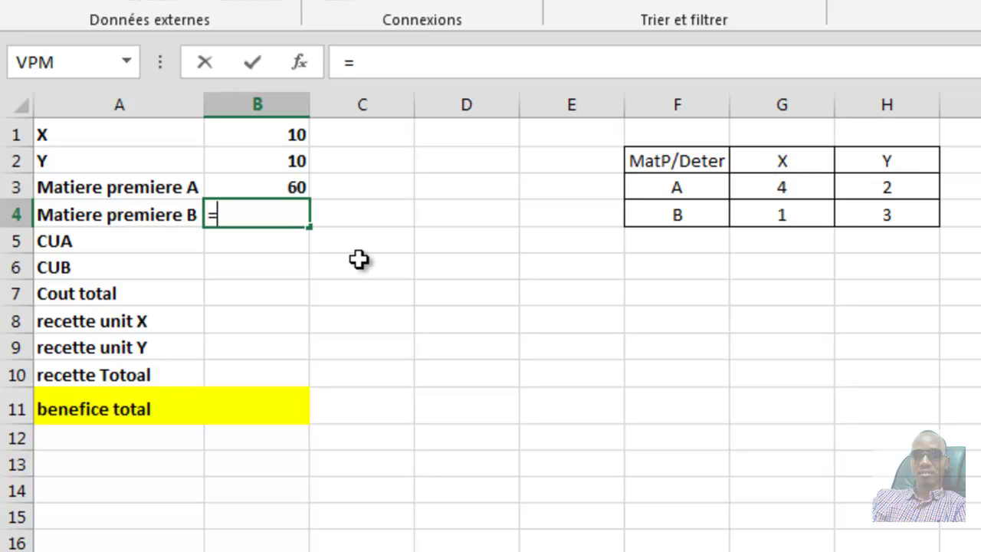
click(296, 136)
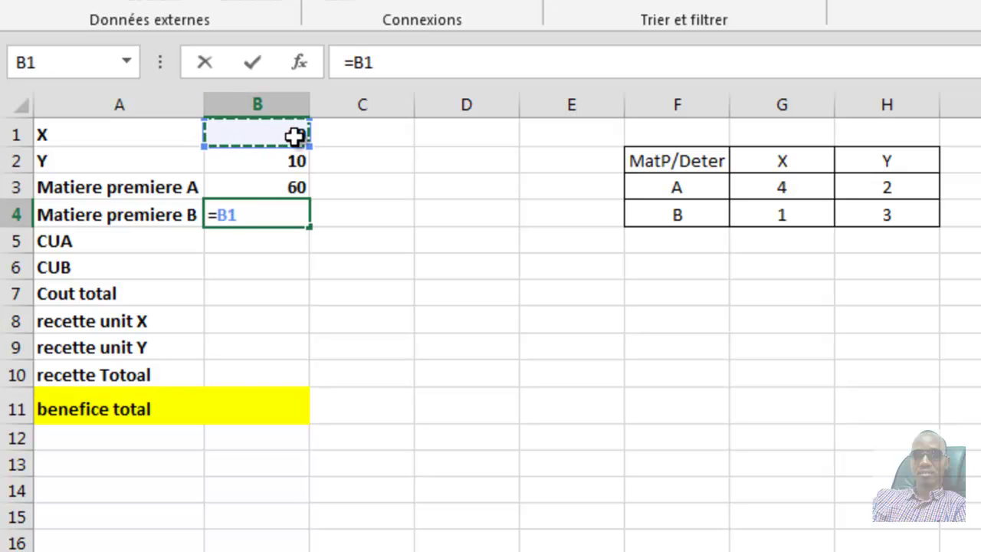
text(+)
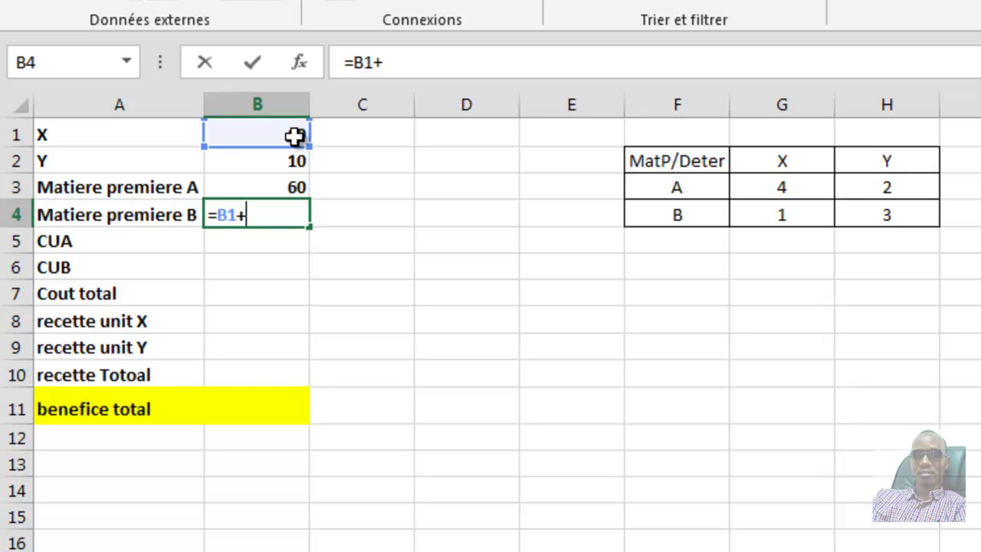
text(3*)
click(299, 163)
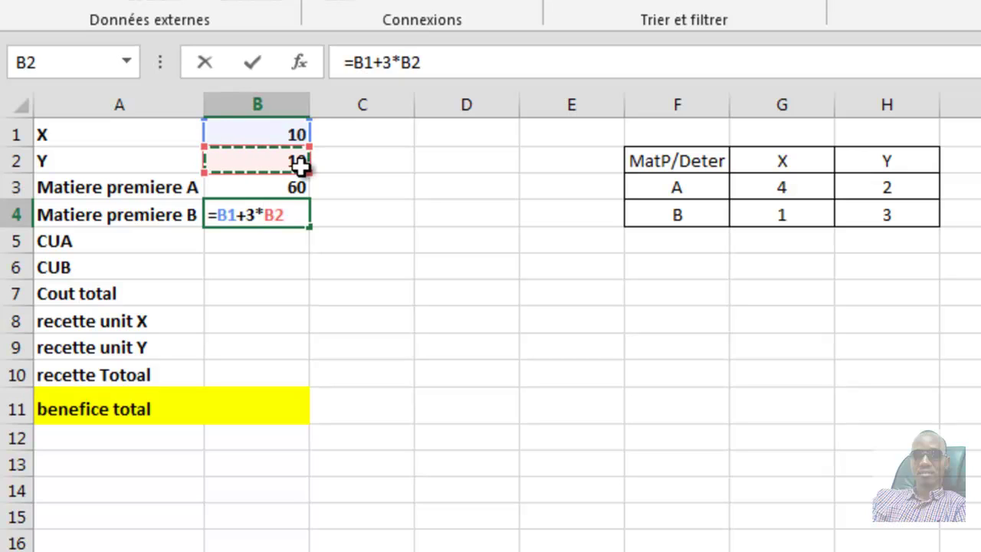
key(Return)
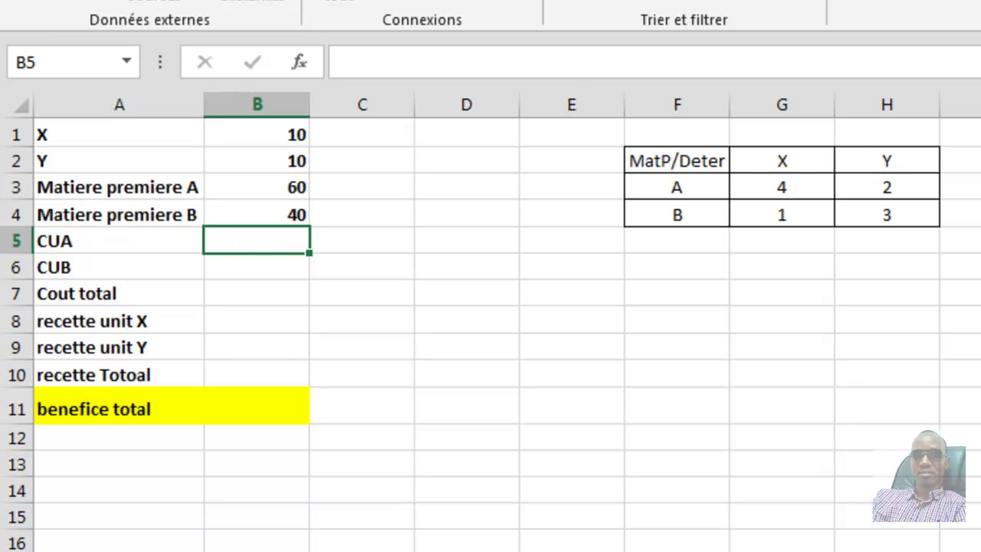
Look up the unit costs in the exercise document and enter 5 for CUA in B5 and 12 for CUB in B6.
click(606, 550)
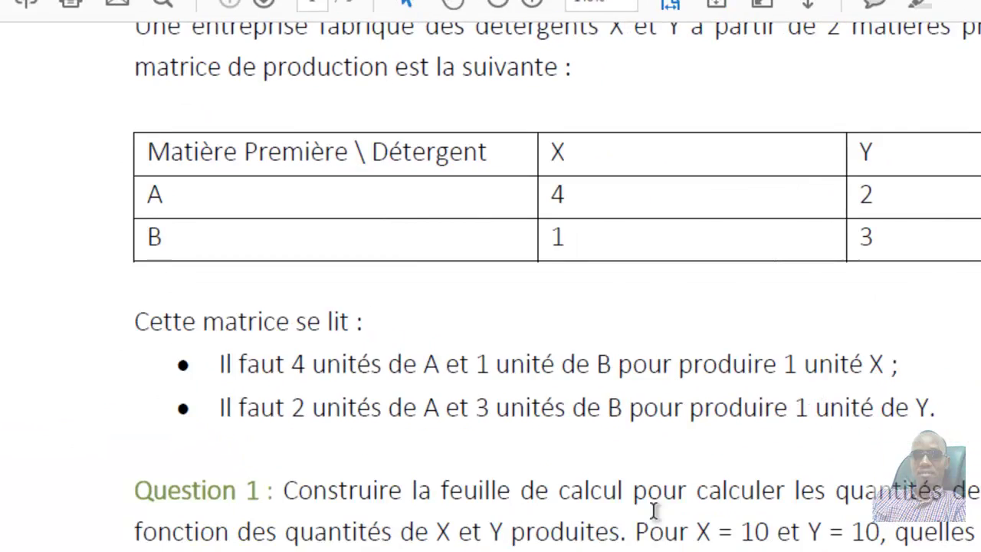
scroll(843, 379, down, 6)
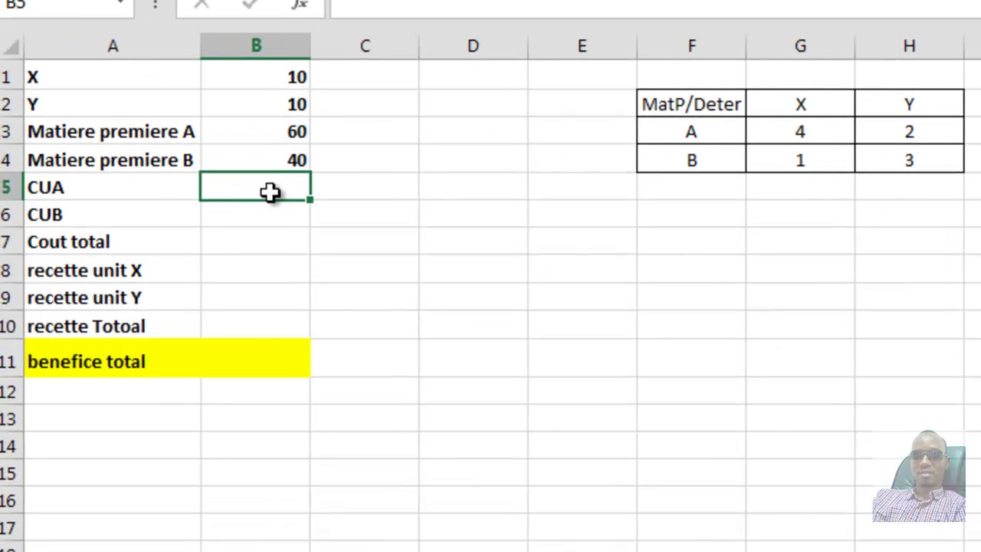
text(5)
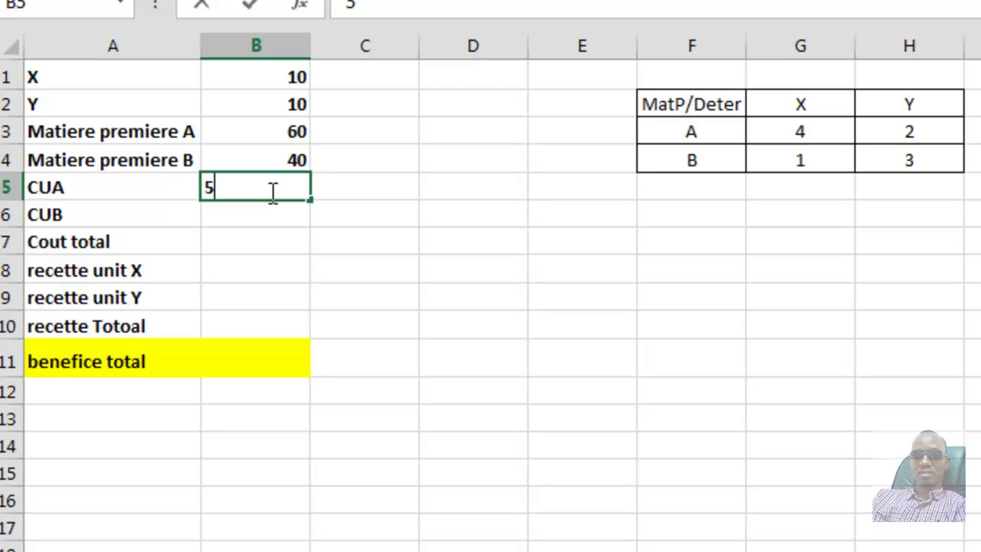
key(Return)
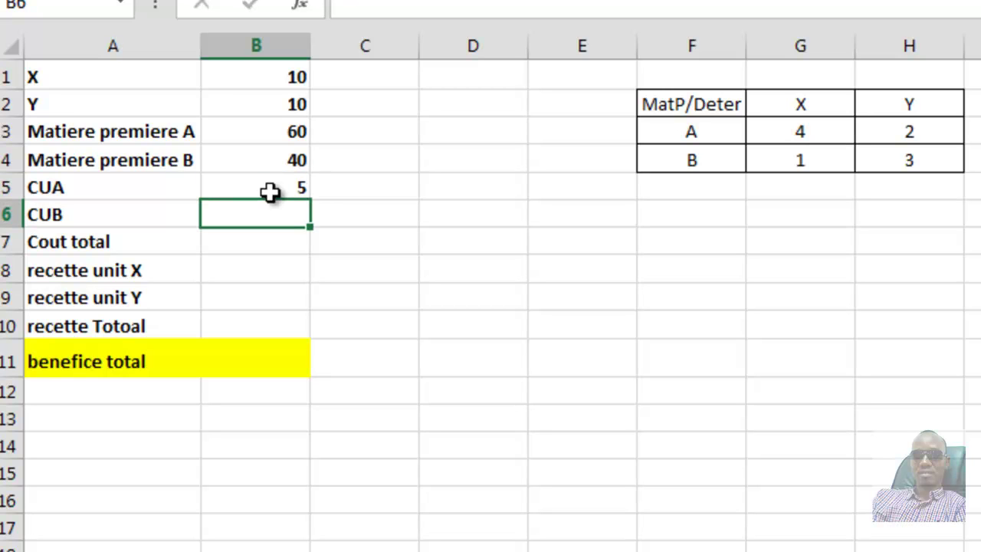
text(12)
key(Return)
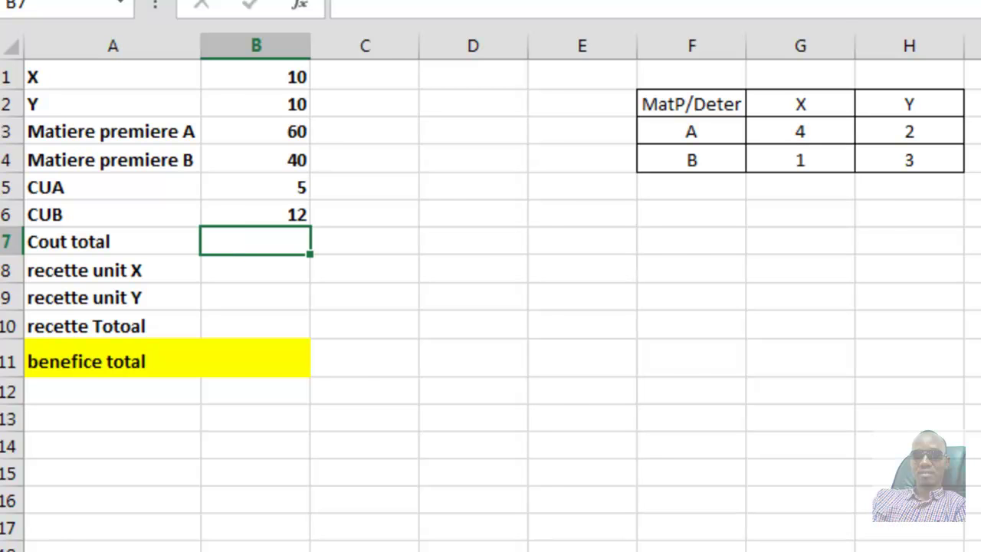
Calculate the total cost in B7 from the unit costs and raw material quantities with the formula =B5*B3+B6*B4.
key(alt+Tab)
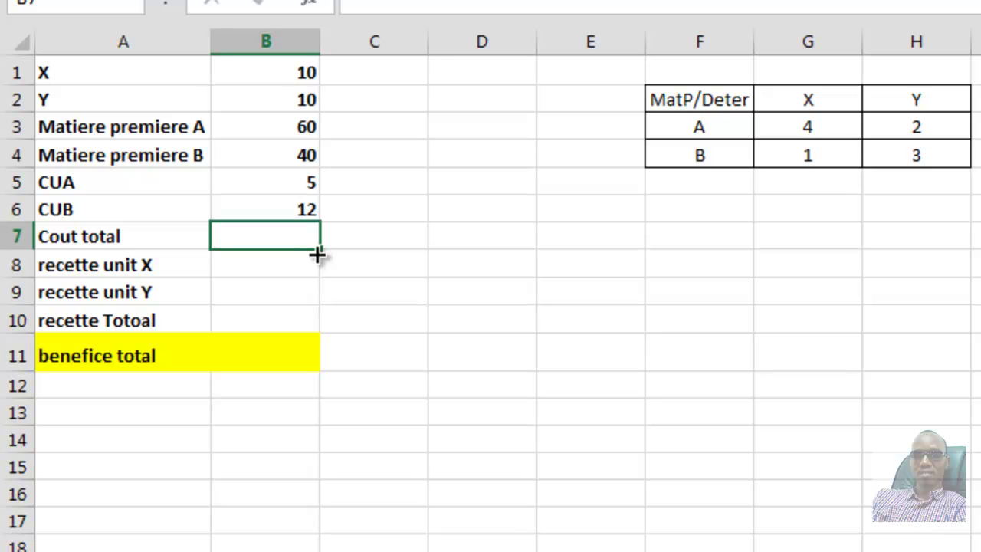
text(=)
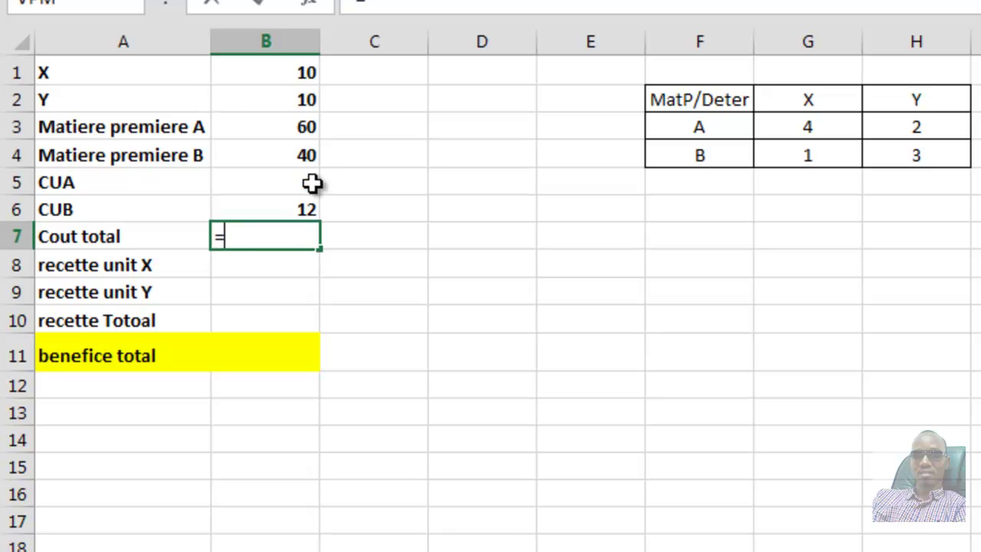
click(312, 183)
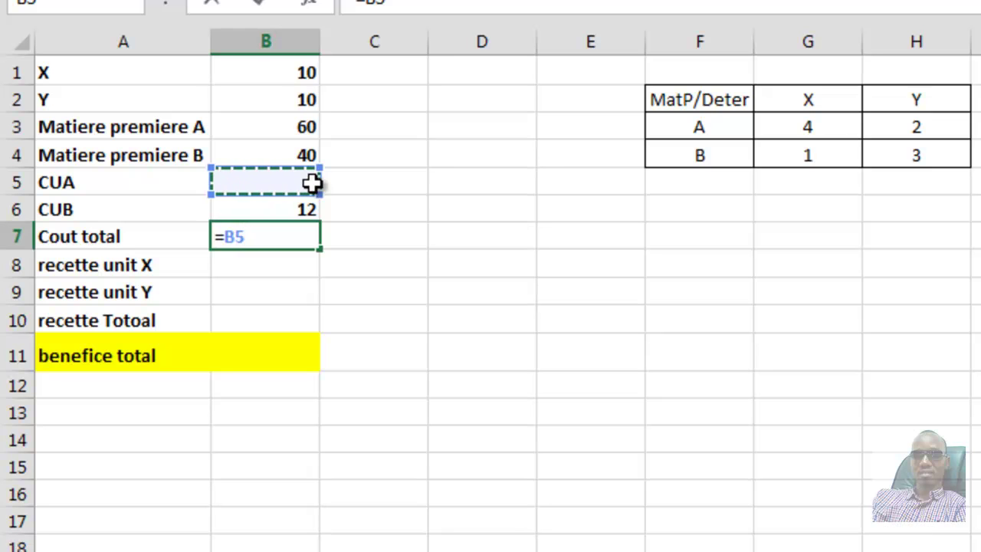
text(*)
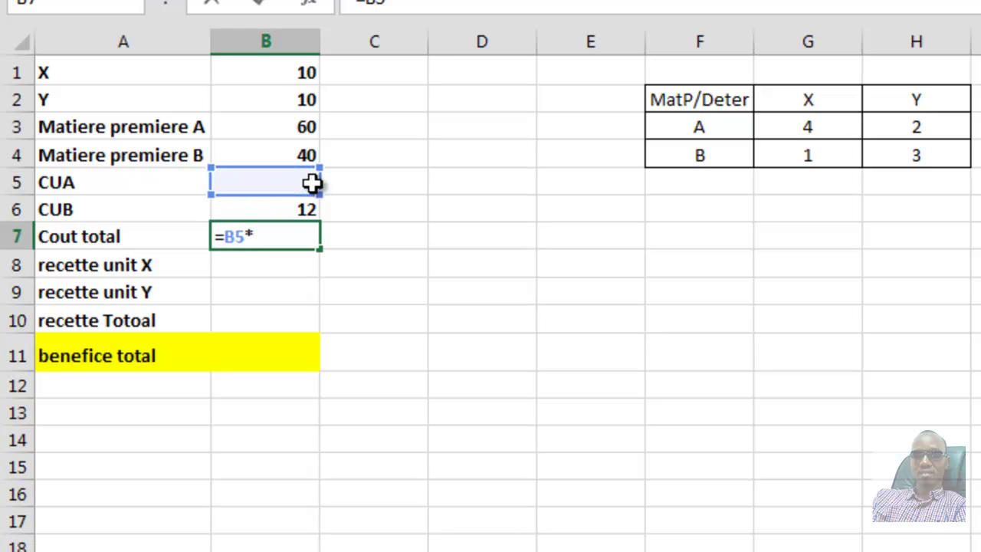
click(305, 124)
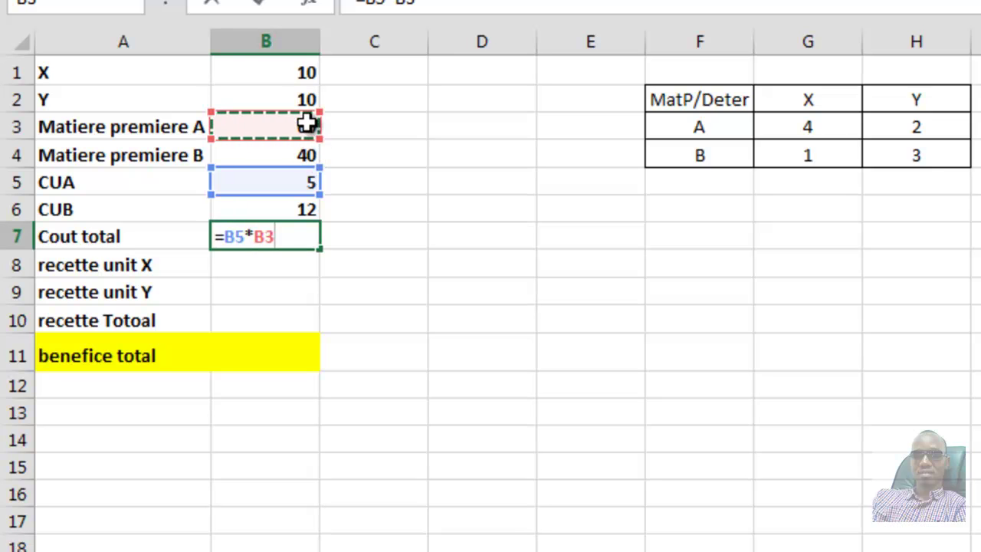
text(+)
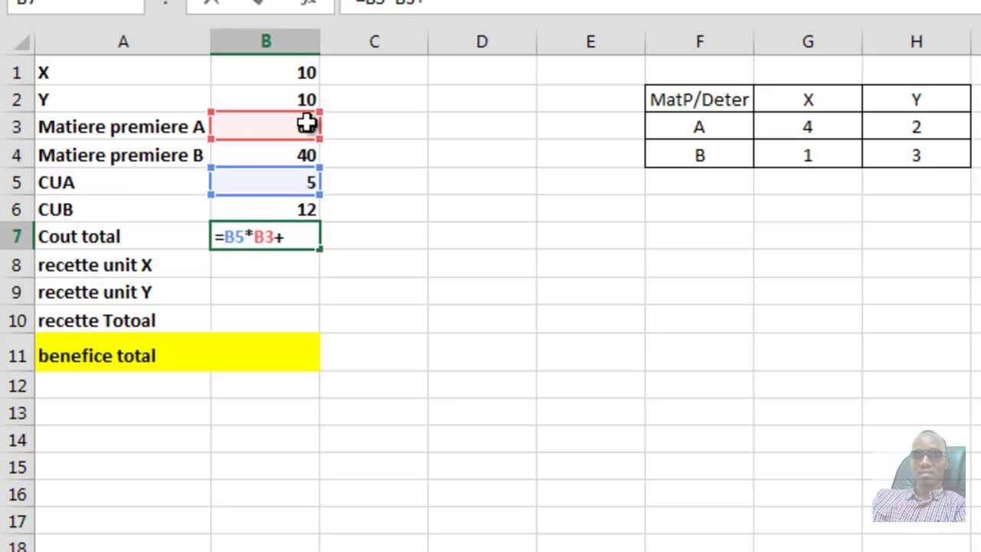
click(307, 209)
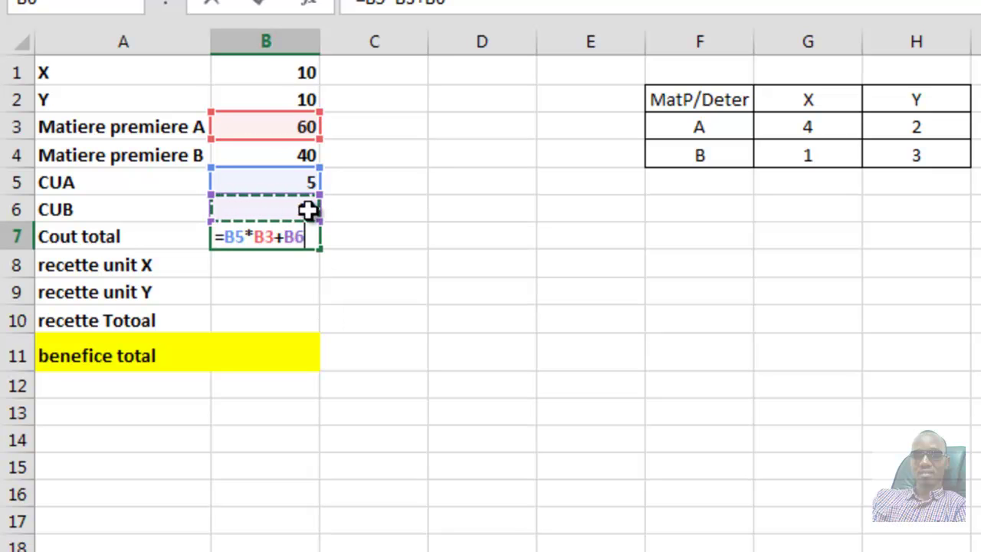
text(*)
click(307, 154)
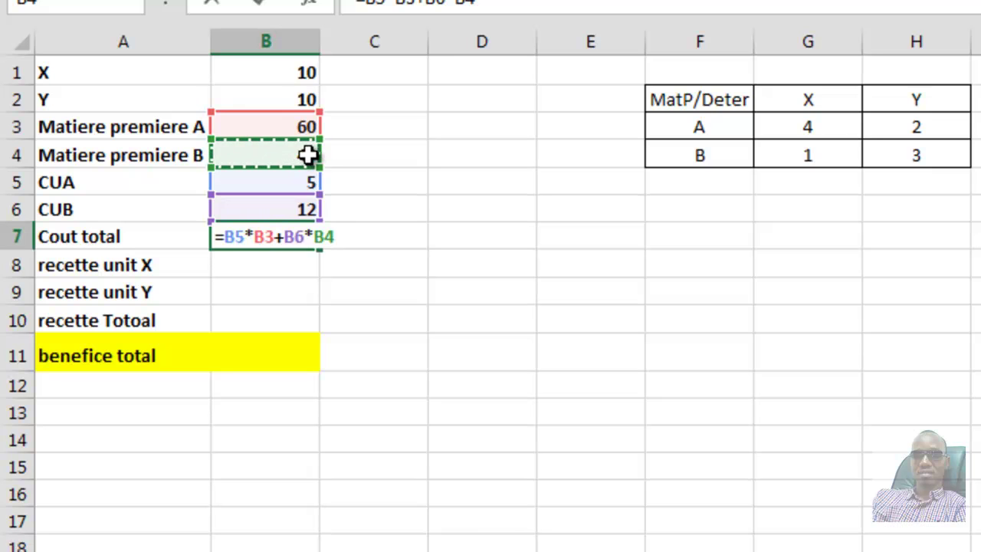
key(Return)
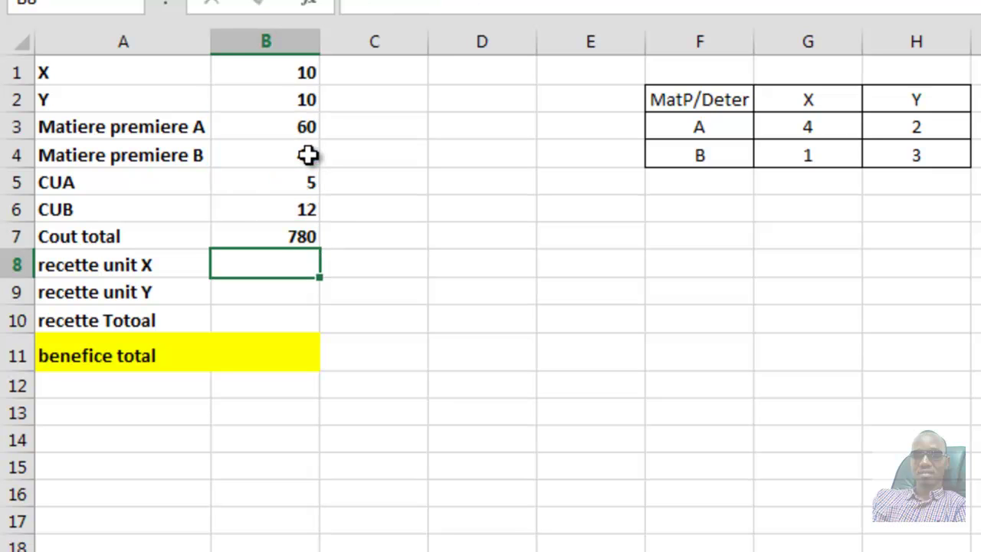
click(297, 240)
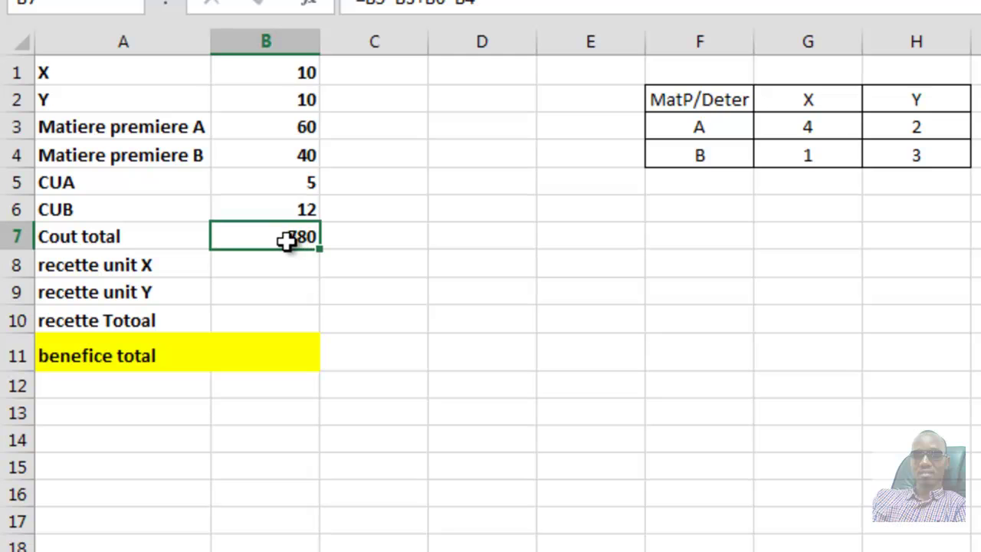
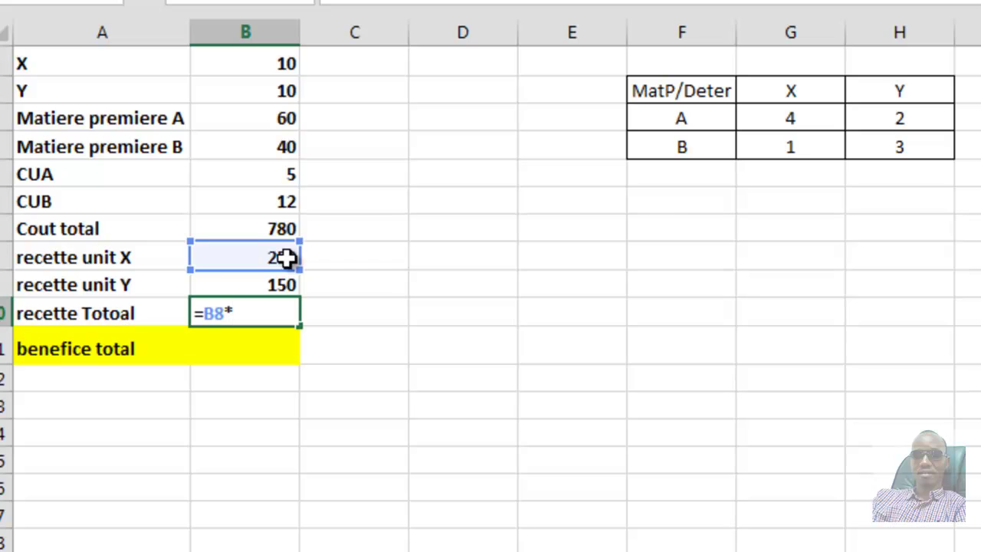
Complete the total revenue formula in B10 as =B8*B1+B9*B2.
click(287, 64)
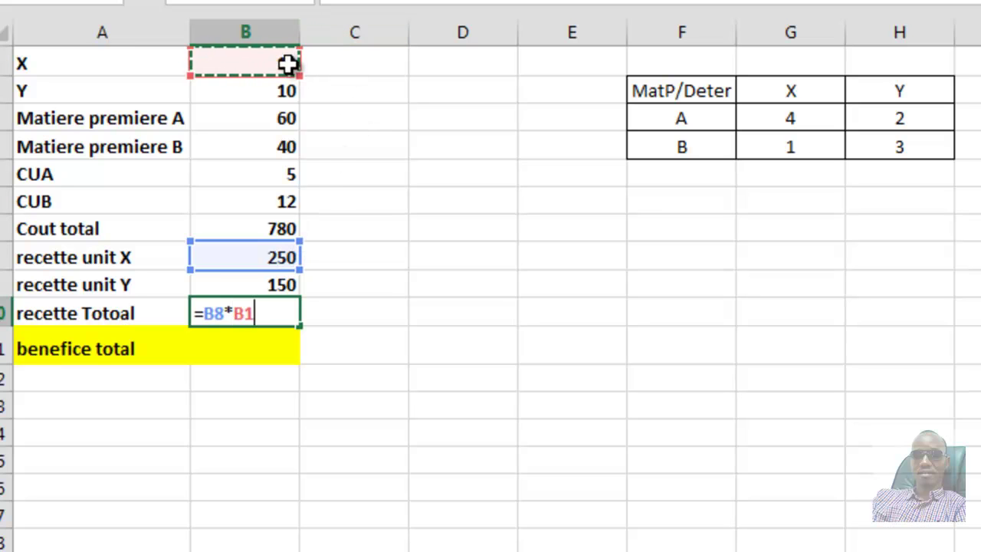
text(+)
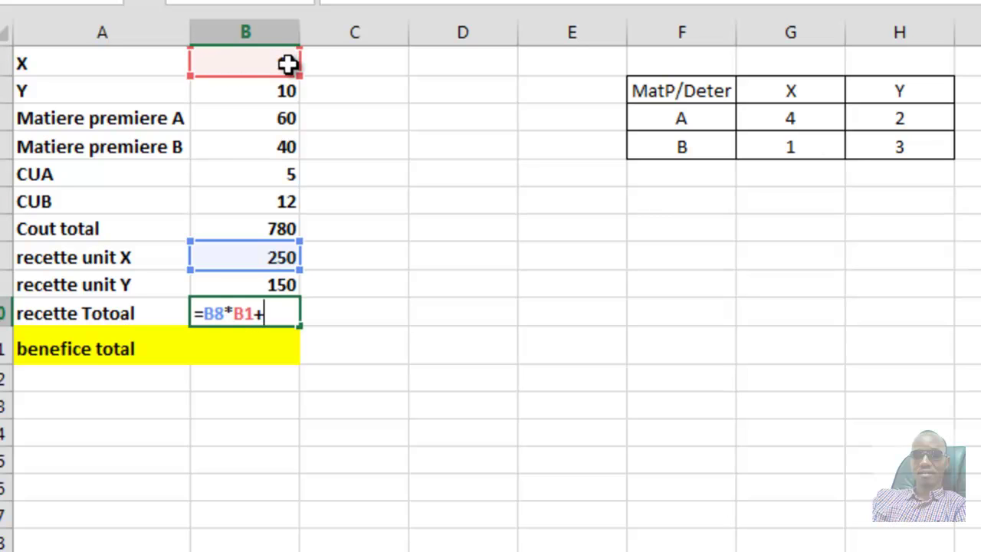
click(282, 284)
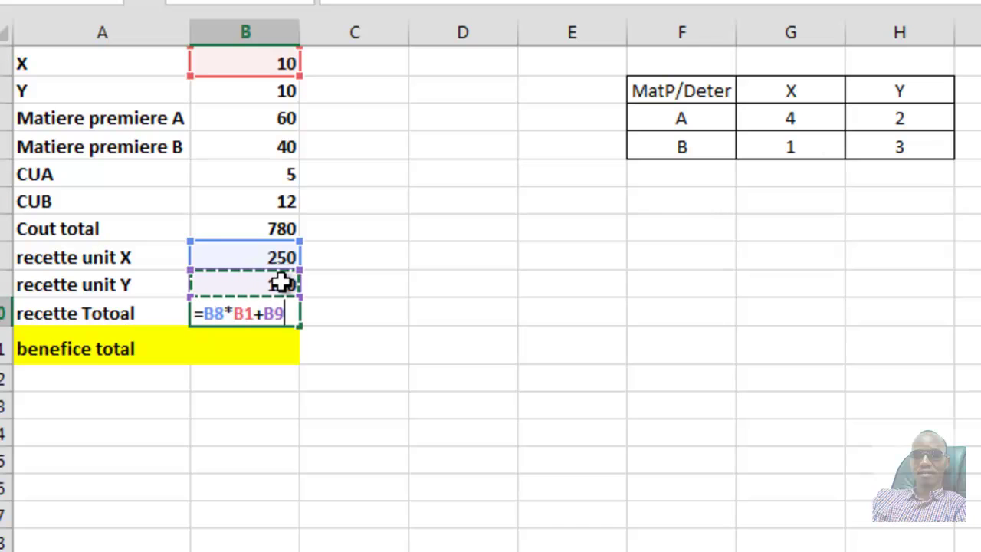
text(*)
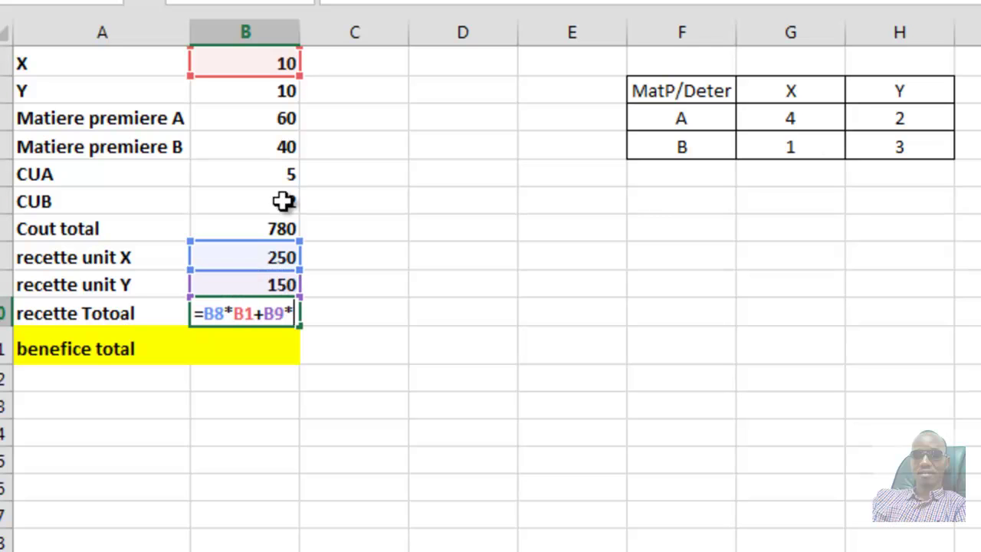
click(285, 91)
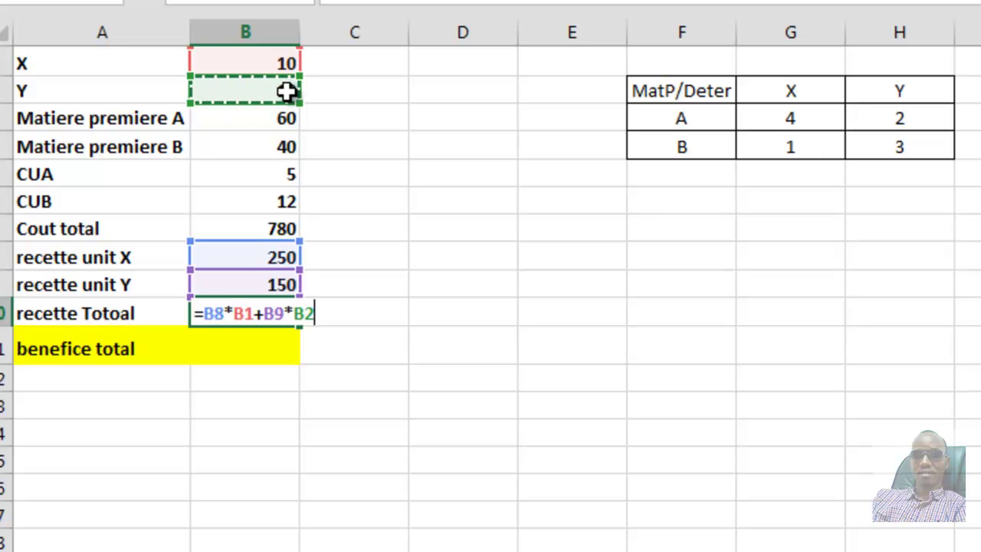
key(Return)
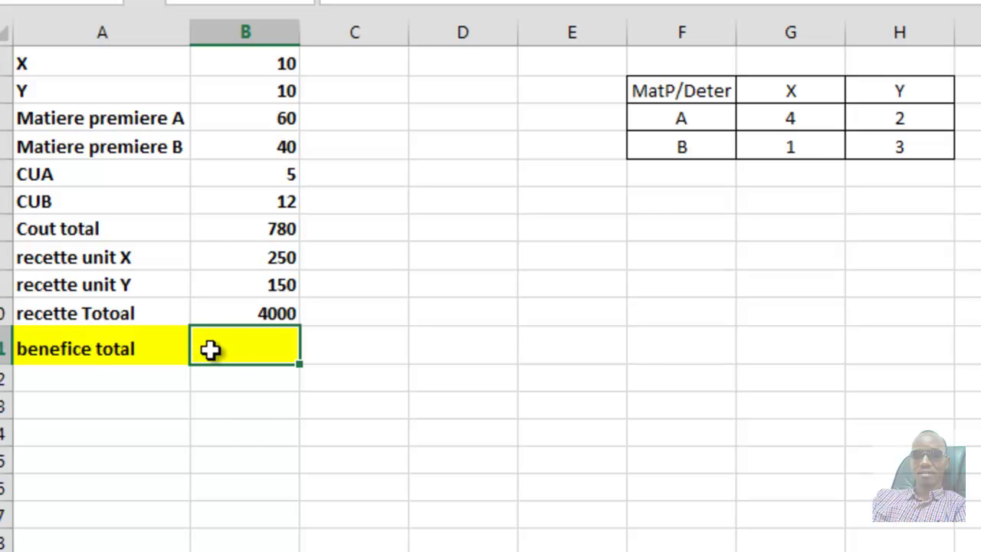
Calculate the total profit in B11 by subtracting total cost from total revenue with the formula =B10-B7.
text(=)
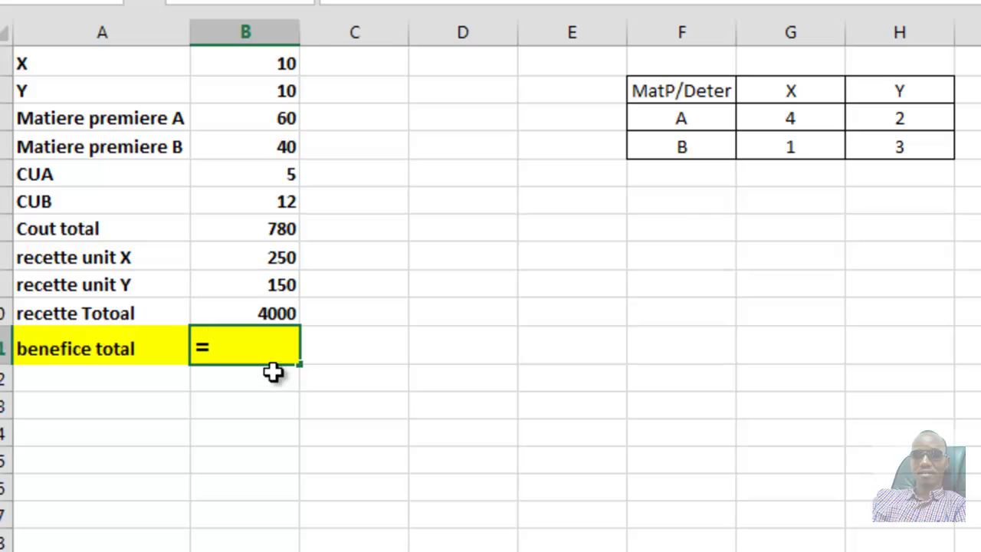
click(270, 311)
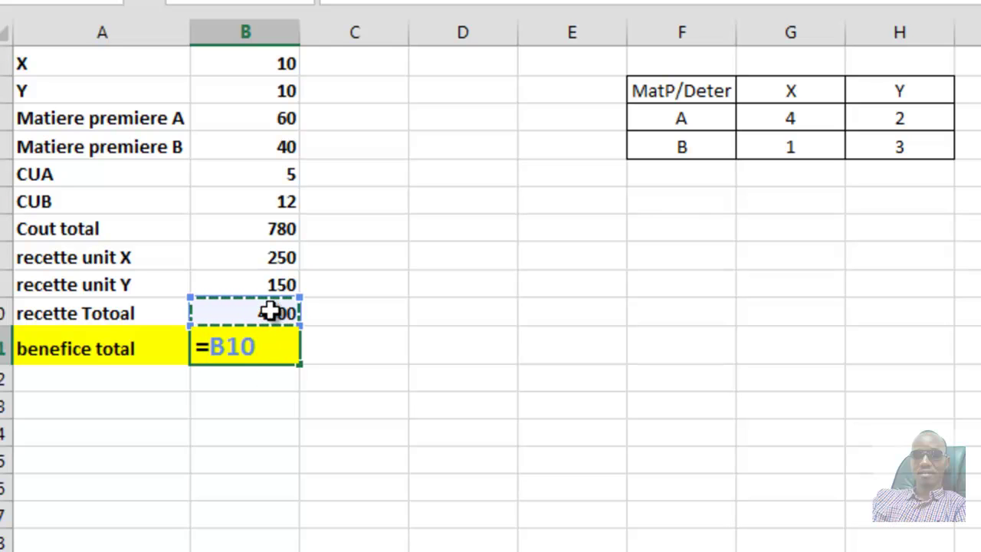
text(-)
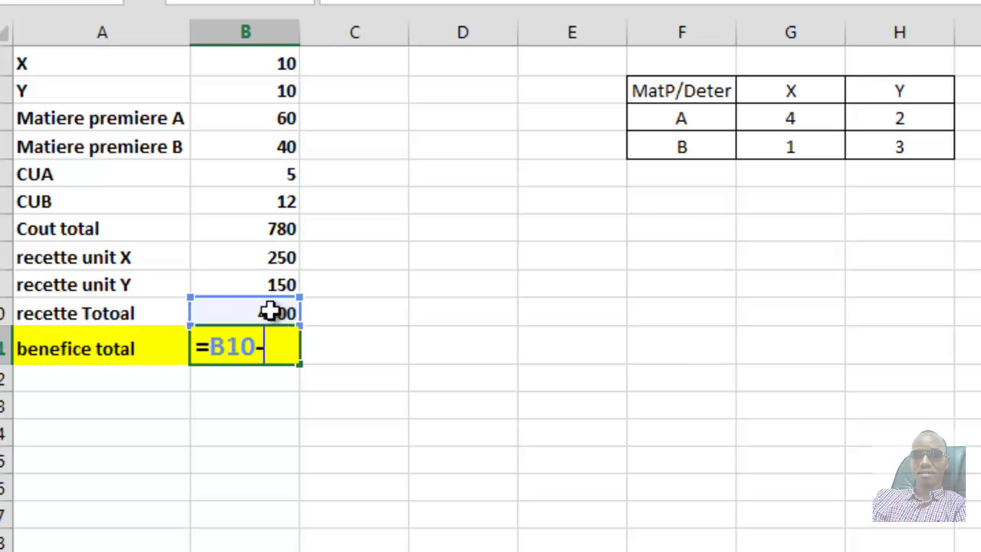
click(286, 228)
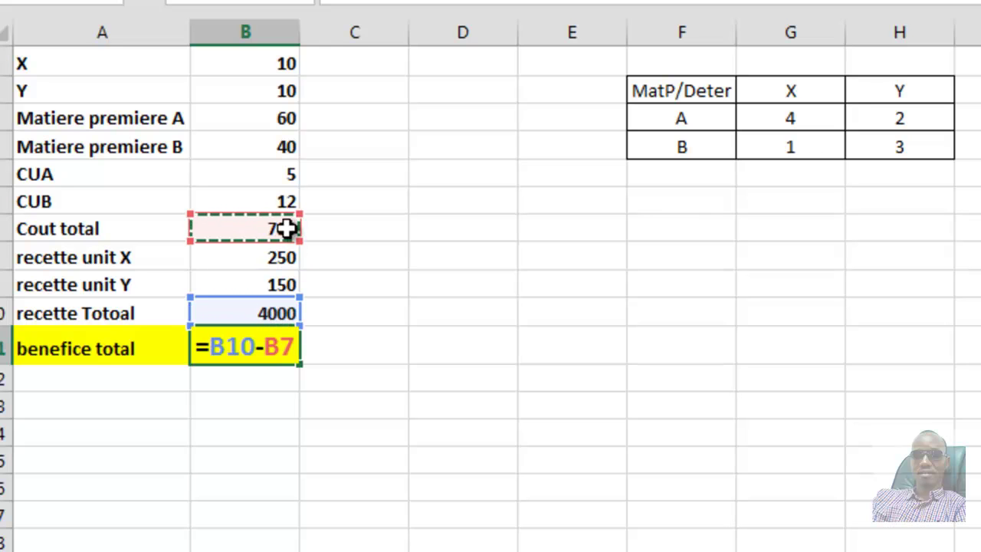
key(Return)
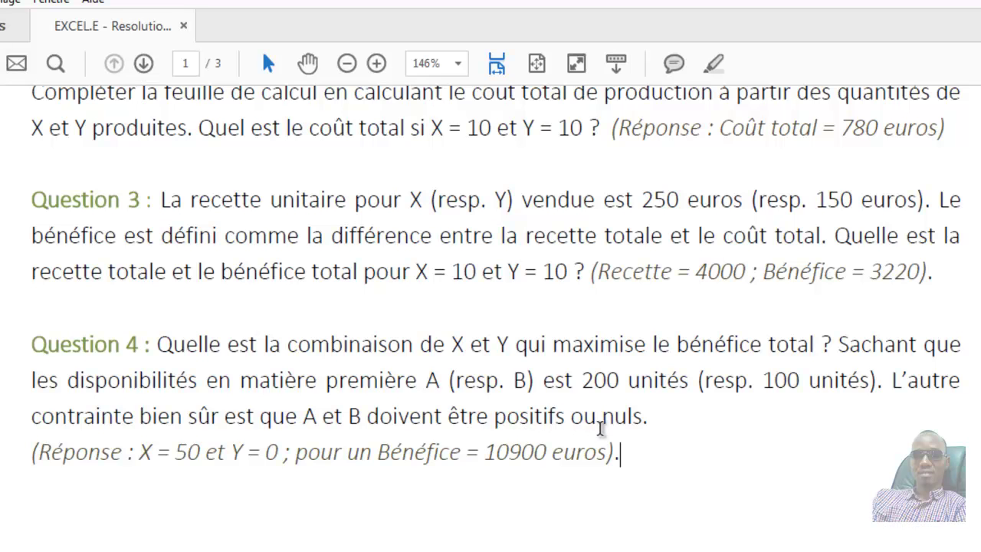
Return to the workbook and set up Solver to maximise the total profit cell B11 with B1:B2 as the variable cells.
key(alt+Tab)
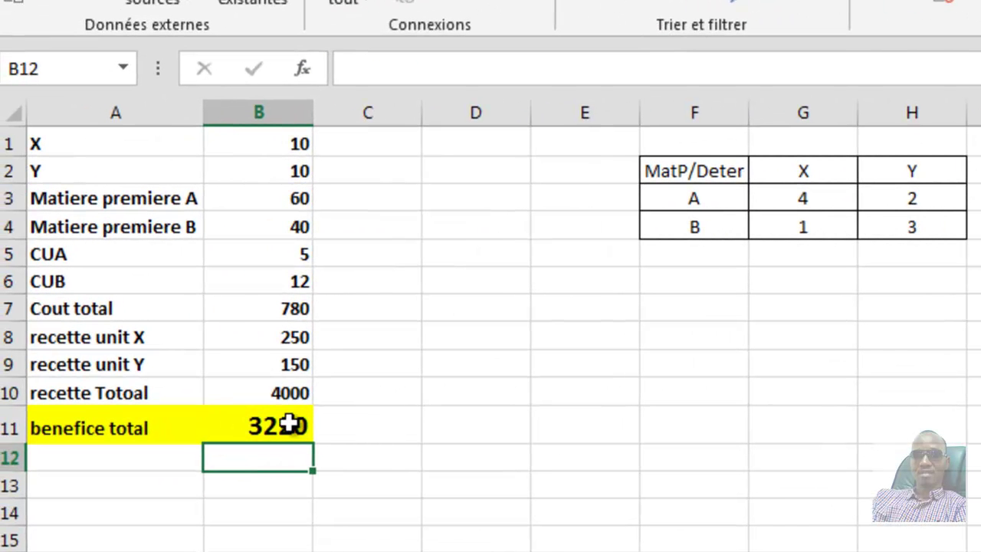
click(291, 425)
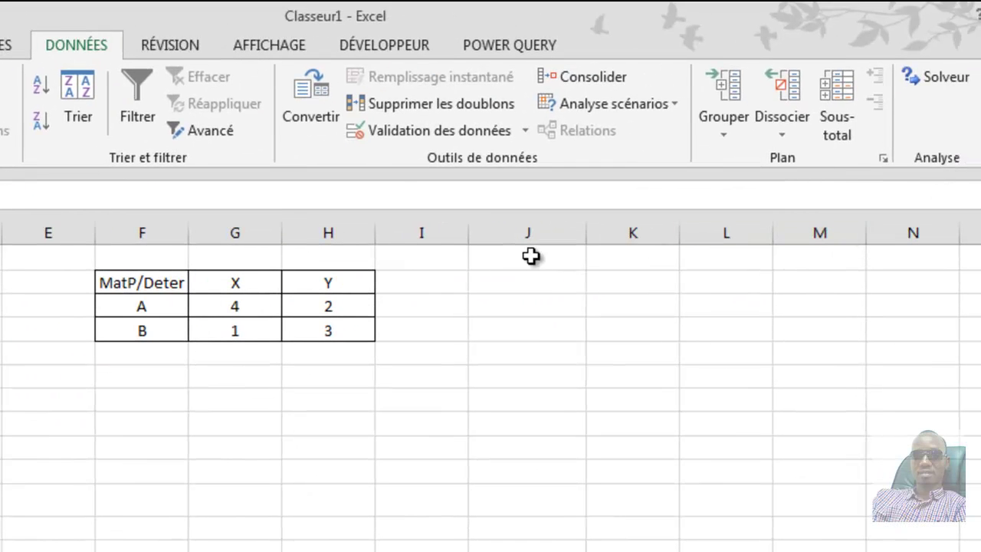
click(929, 76)
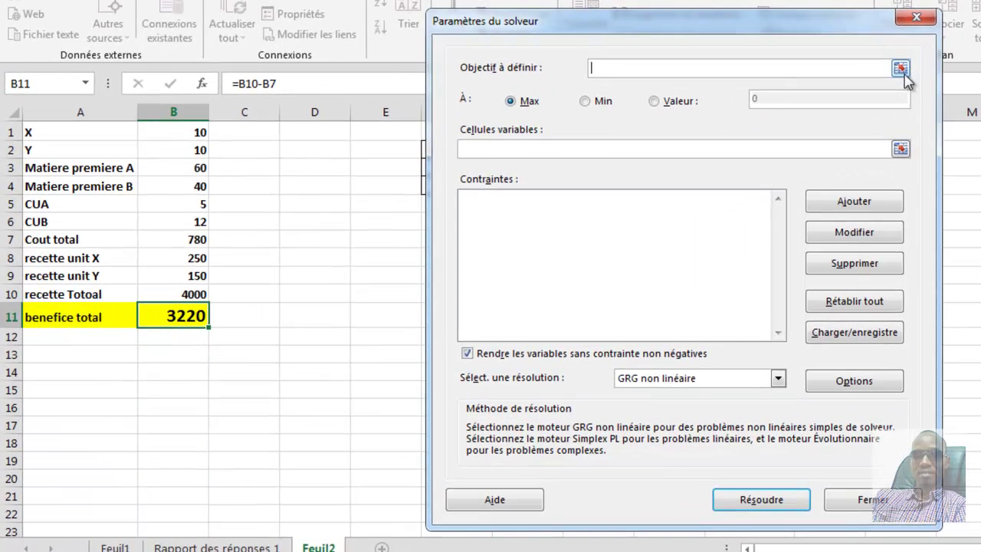
click(730, 107)
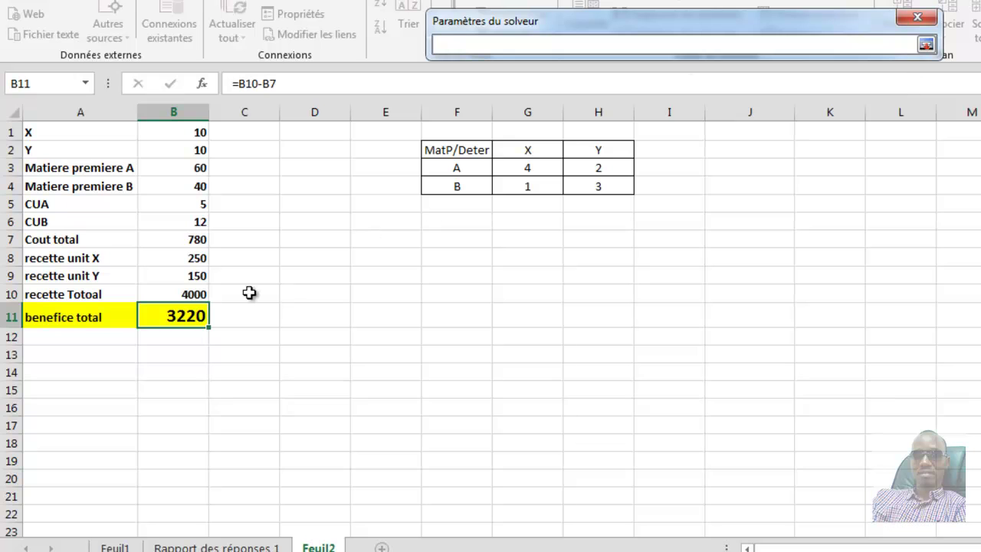
click(183, 322)
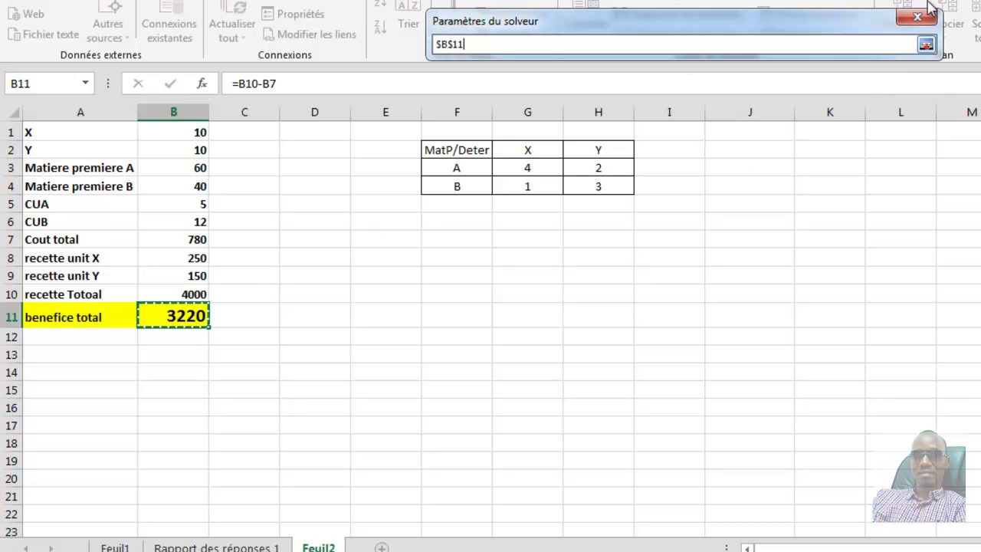
click(926, 44)
click(641, 148)
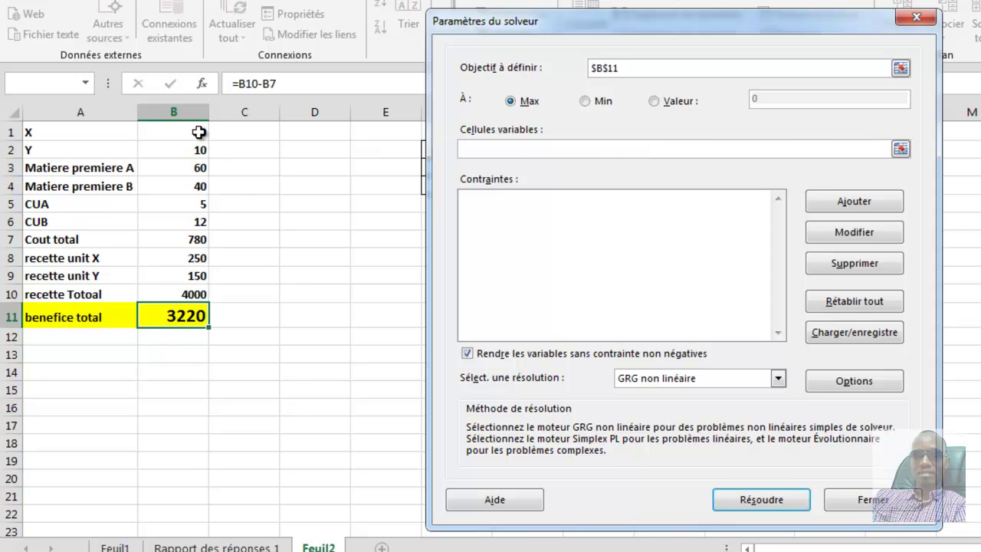
drag(198, 132, 201, 150)
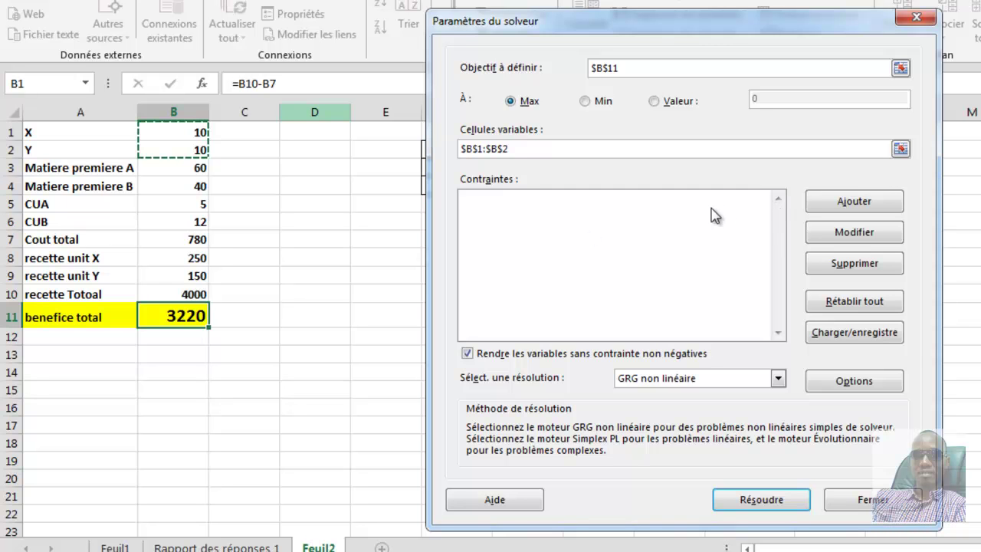
Add a Solver constraint limiting raw material A in B3 to <= 200.
click(847, 203)
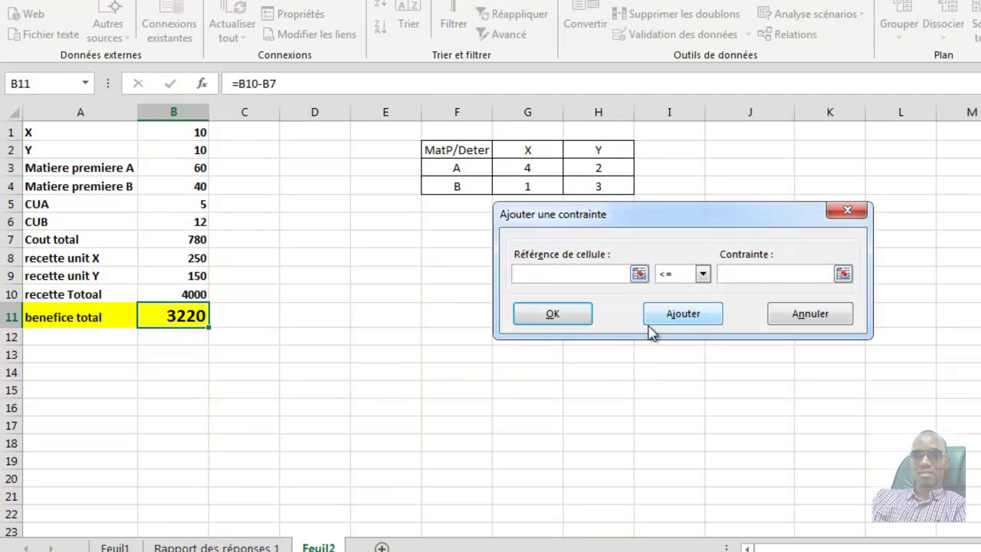
click(639, 274)
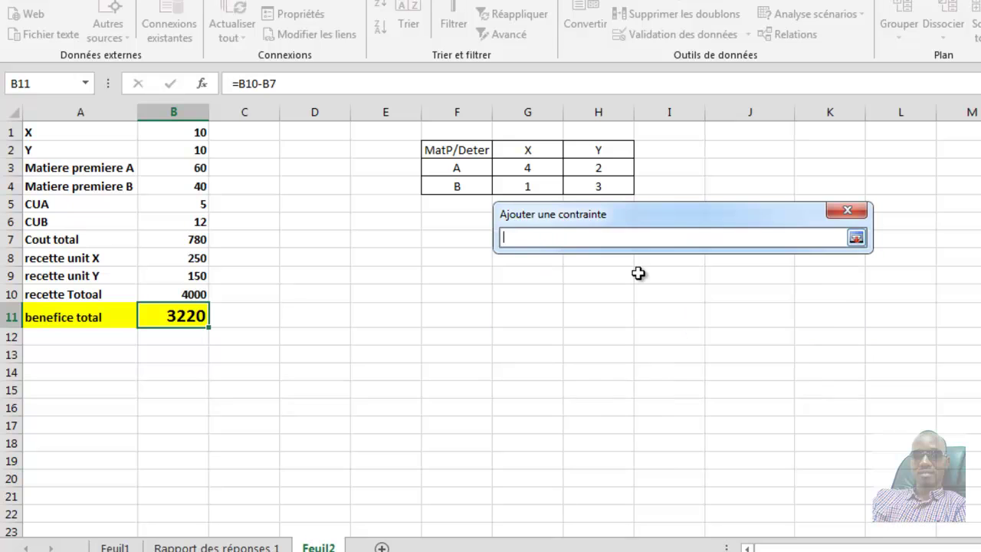
click(201, 167)
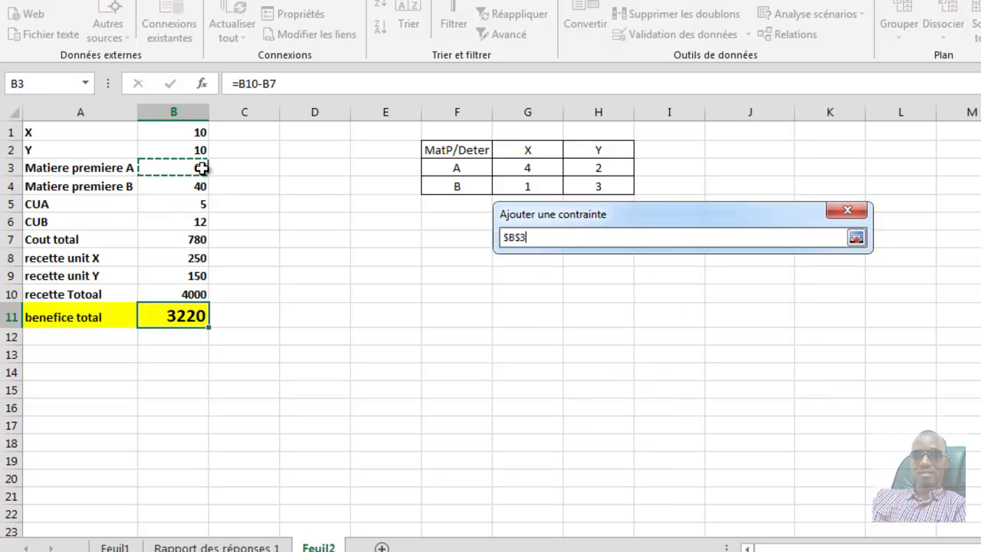
click(856, 238)
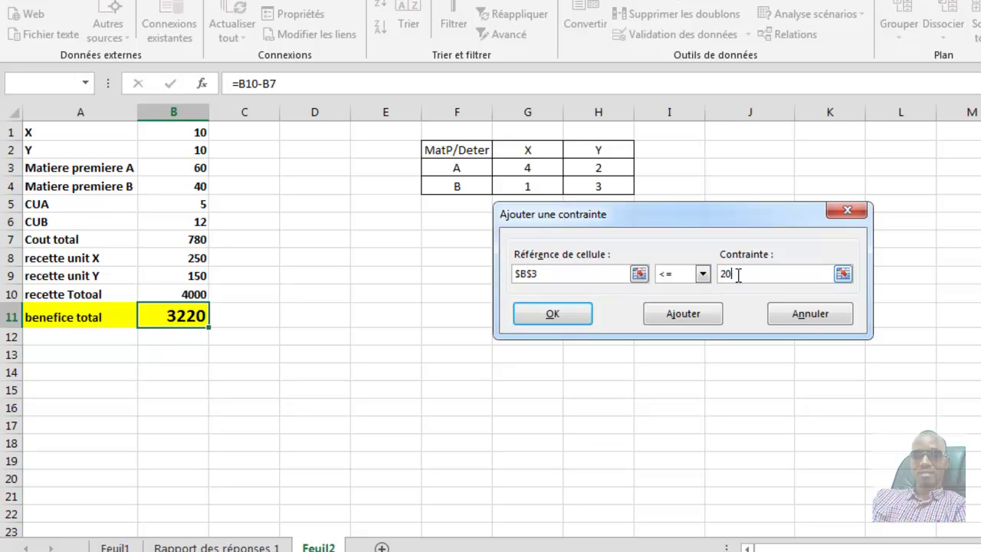
click(692, 322)
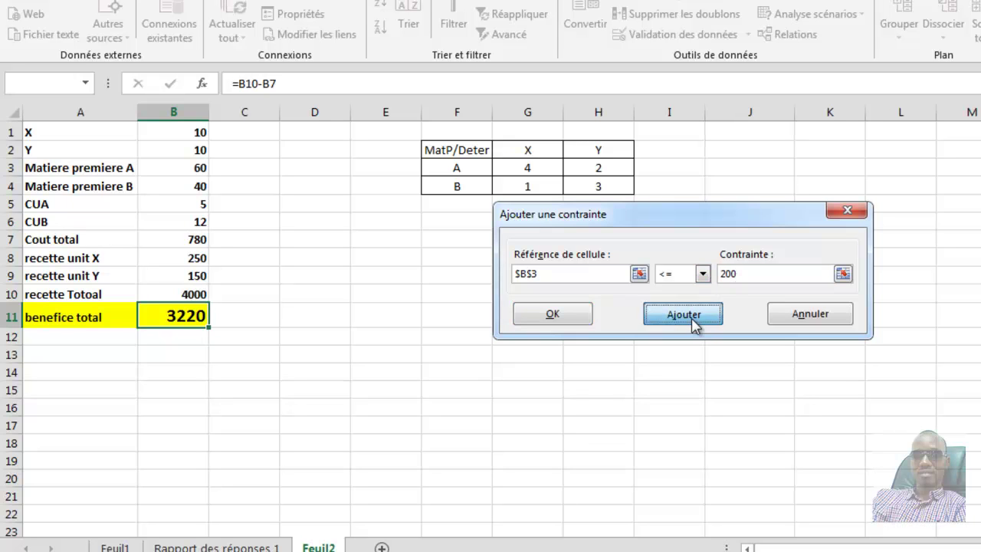
Add a Solver constraint limiting raw material B in B4 to <= 100.
click(640, 274)
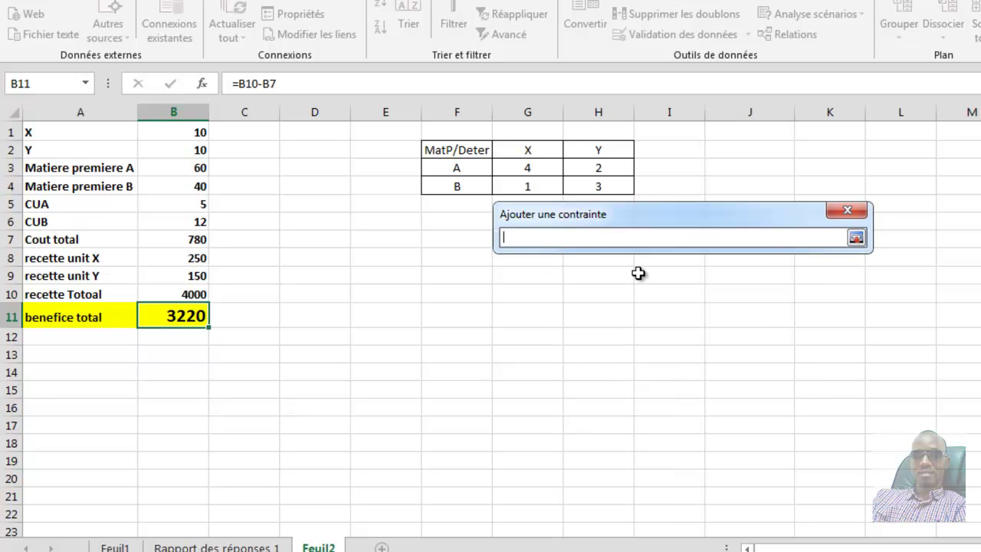
click(205, 186)
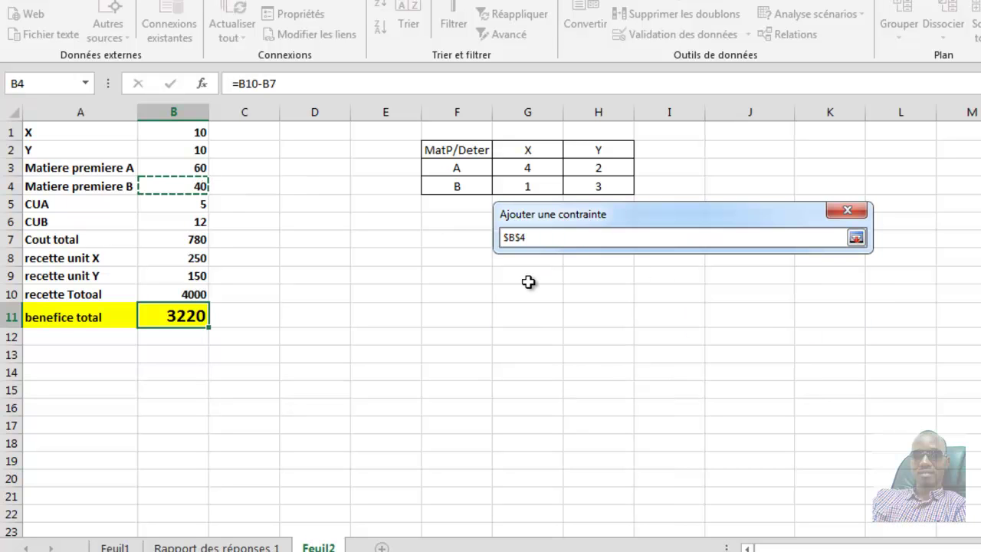
click(856, 238)
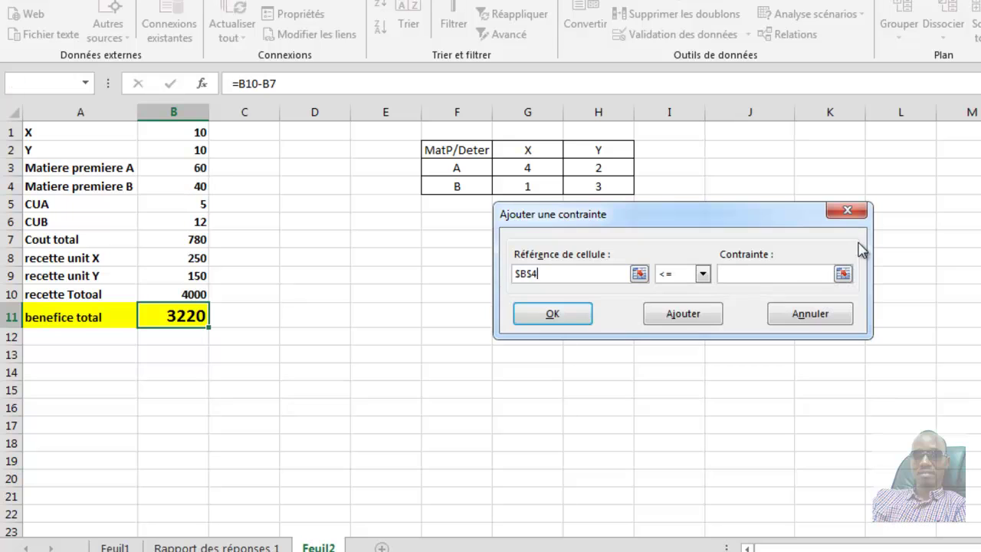
click(765, 274)
click(676, 319)
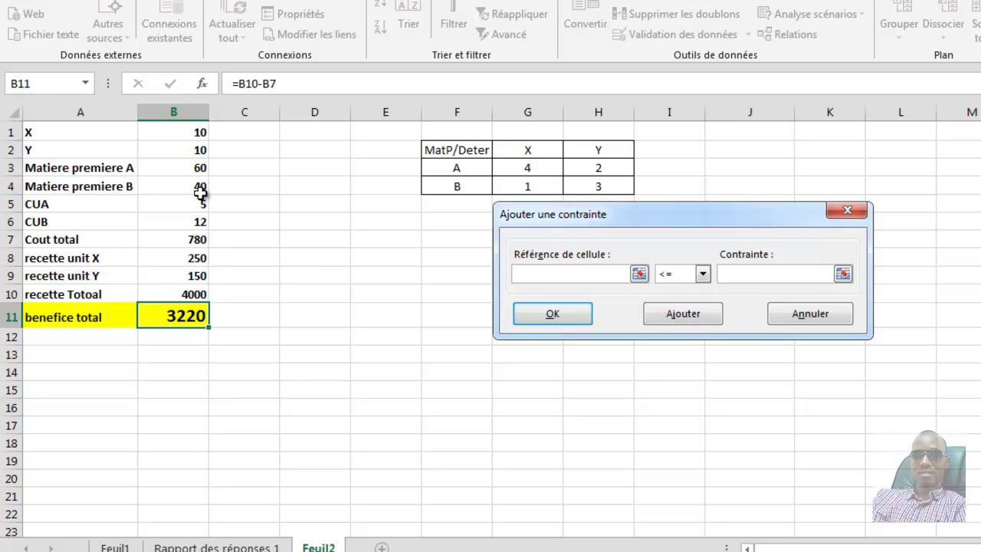
Add a Solver constraint requiring raw material A in B3 to be >= 0.
click(642, 276)
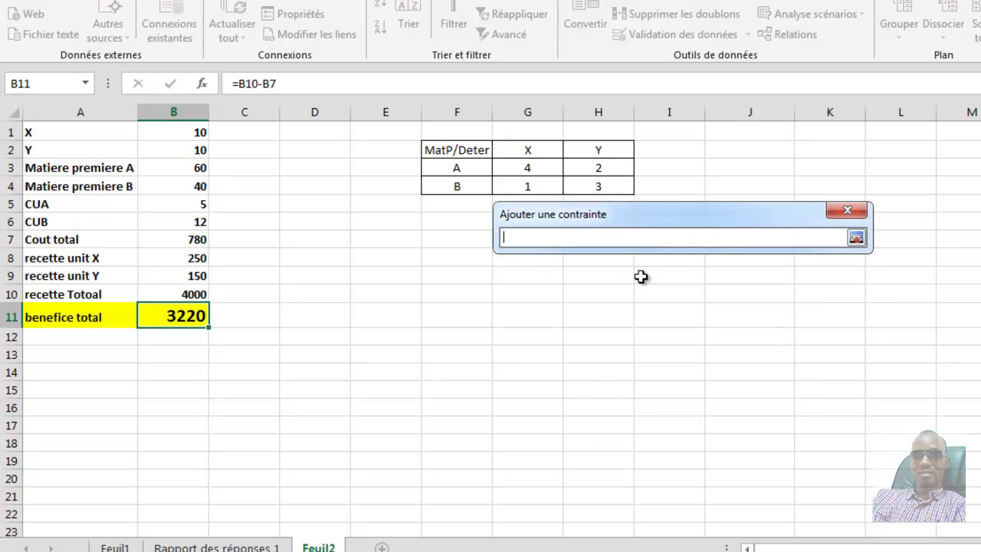
click(202, 170)
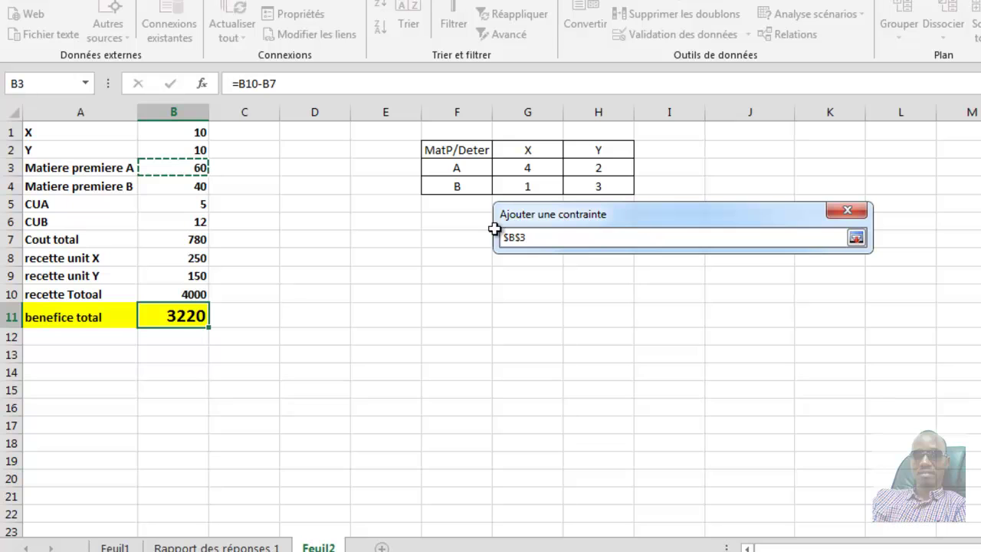
click(856, 238)
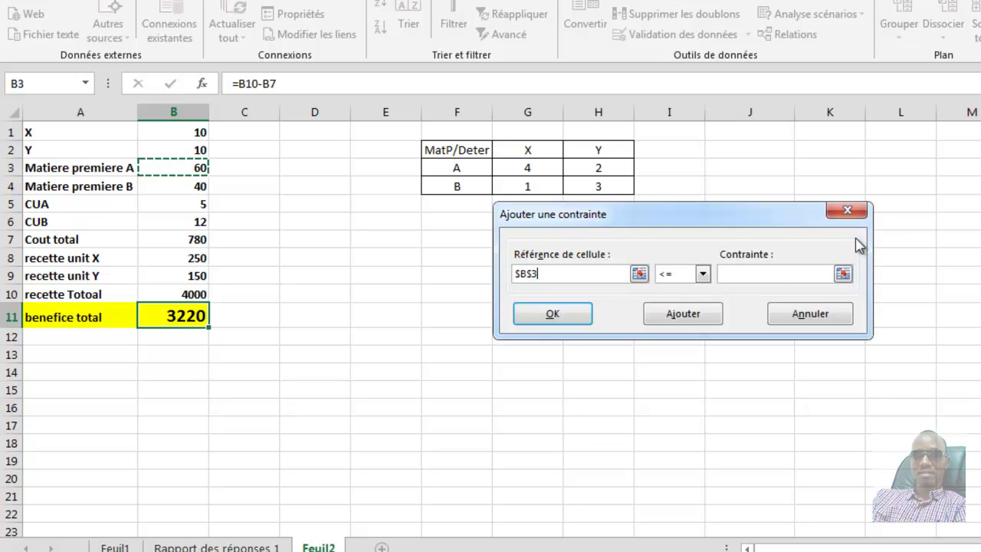
click(702, 274)
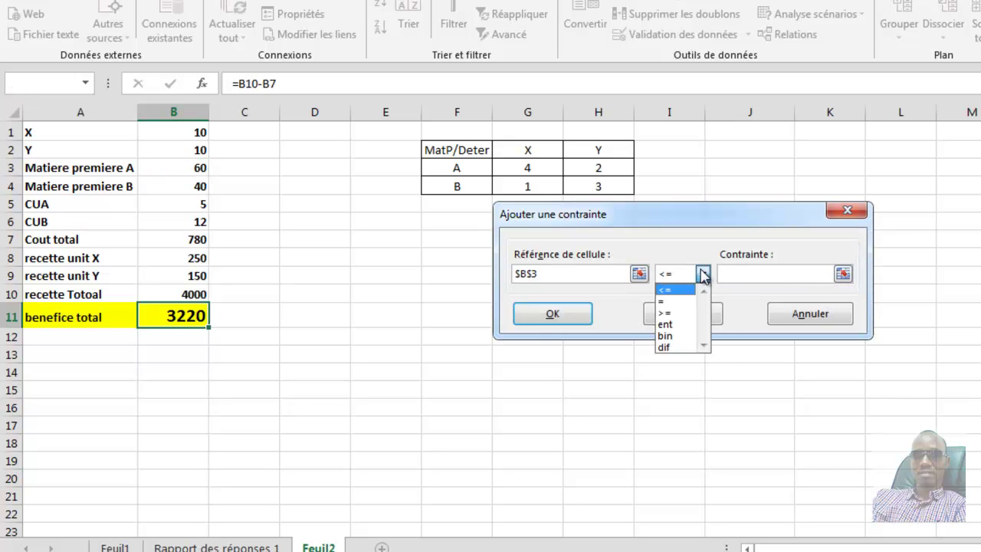
click(680, 312)
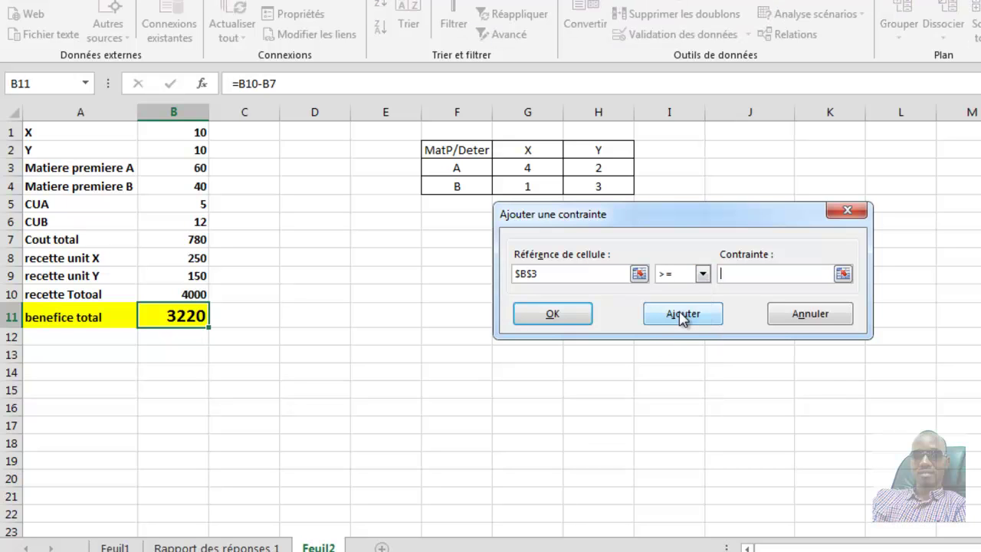
click(680, 313)
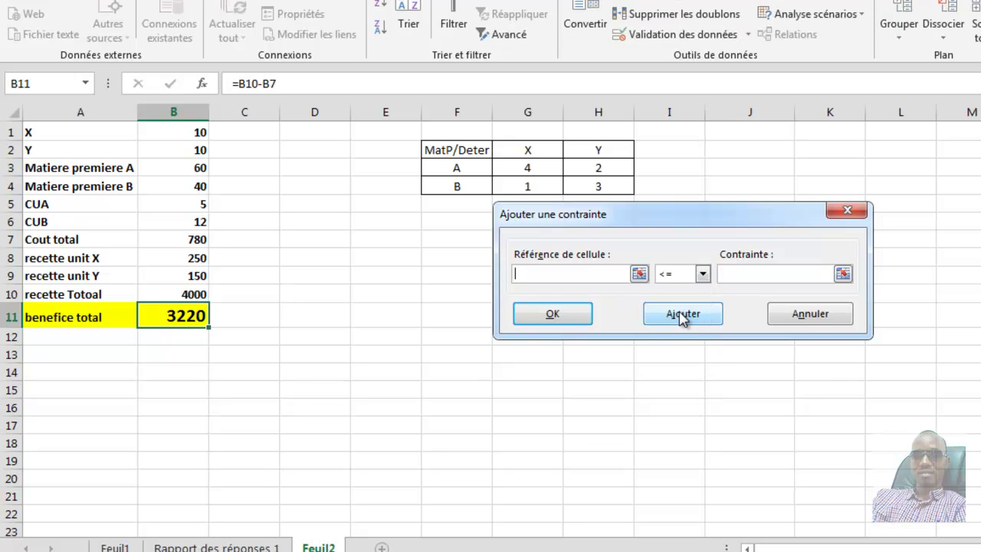
Add a Solver constraint requiring raw material B in B4 to be >= 0 and return to the Solver parameters.
click(639, 274)
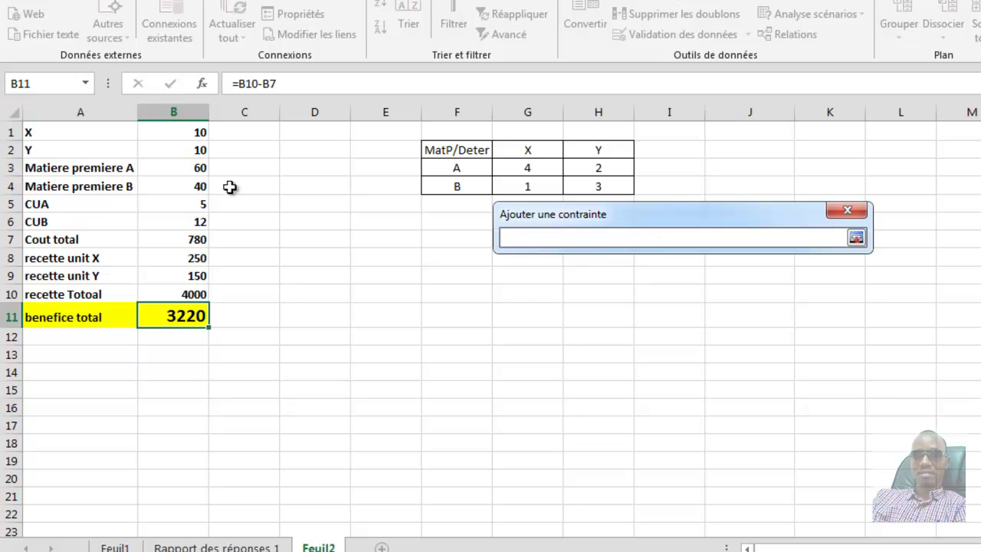
click(202, 186)
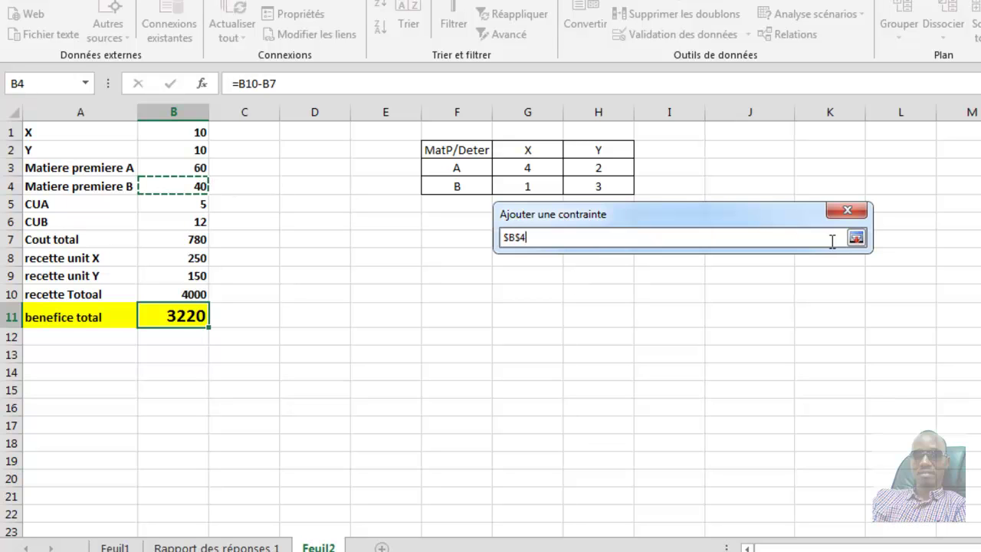
click(856, 237)
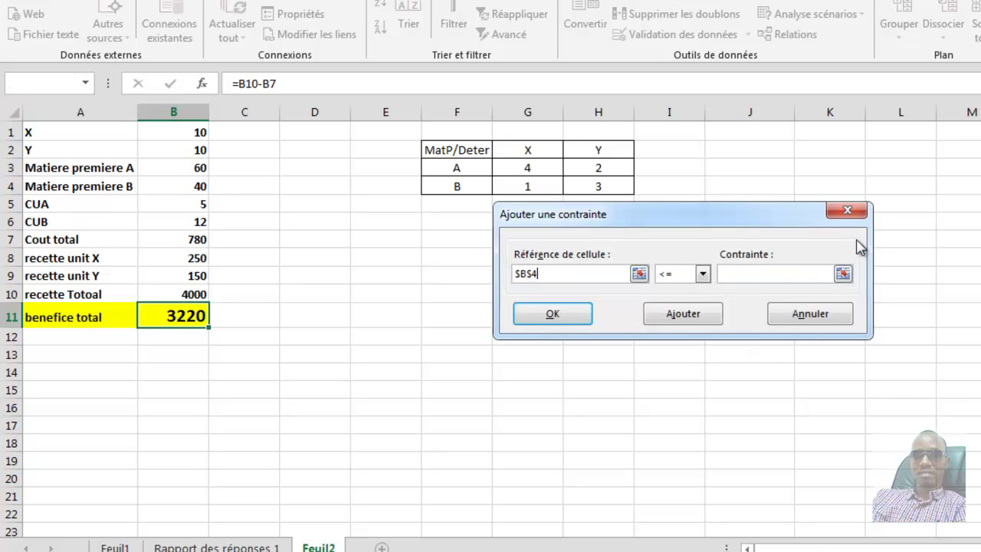
click(703, 274)
click(687, 309)
click(703, 314)
click(814, 317)
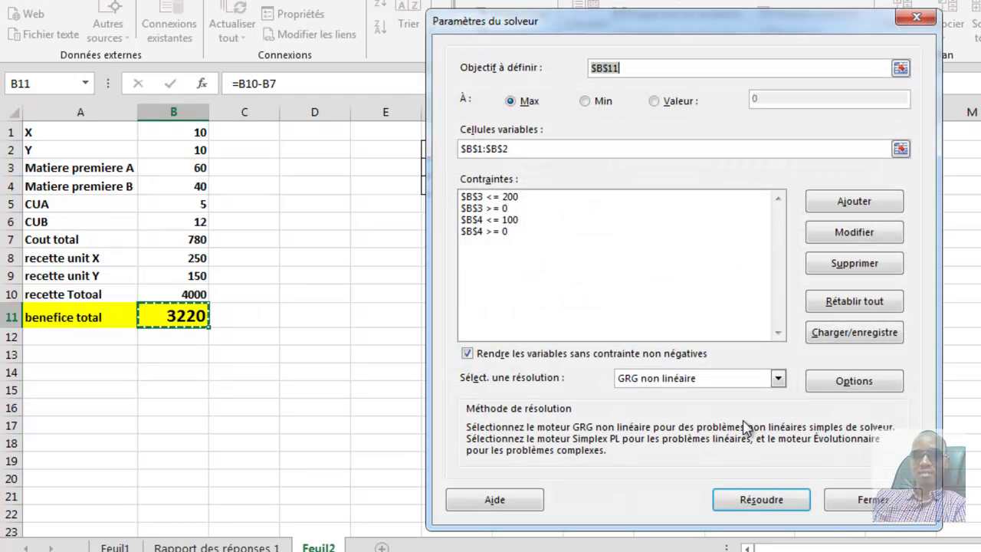
Solve the model, keep the Solver solution and generate the Réponses report.
click(761, 502)
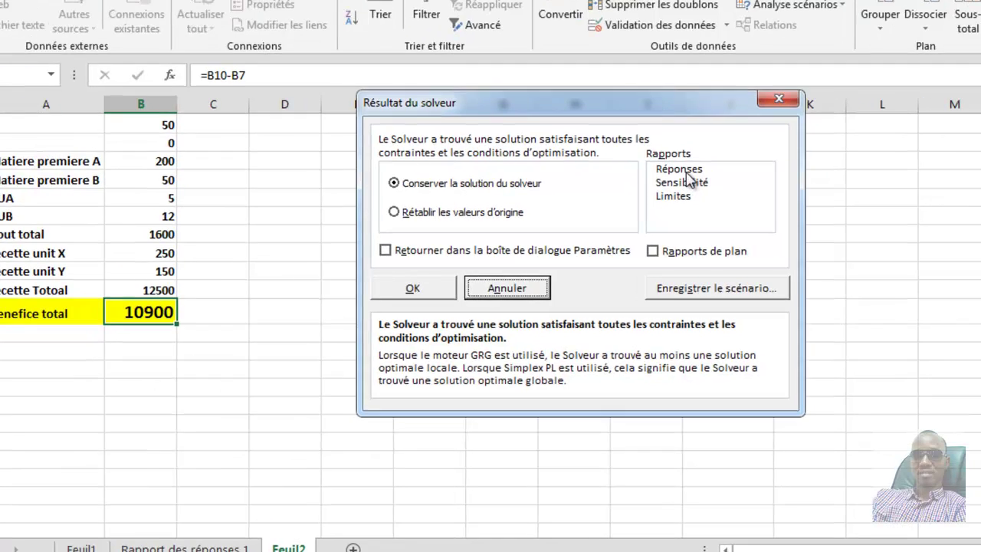
click(698, 174)
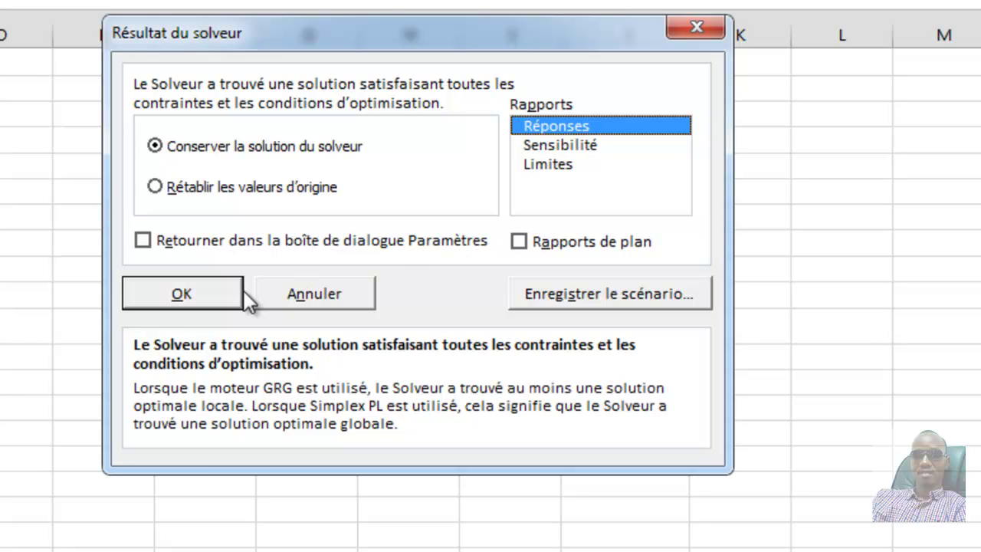
click(203, 294)
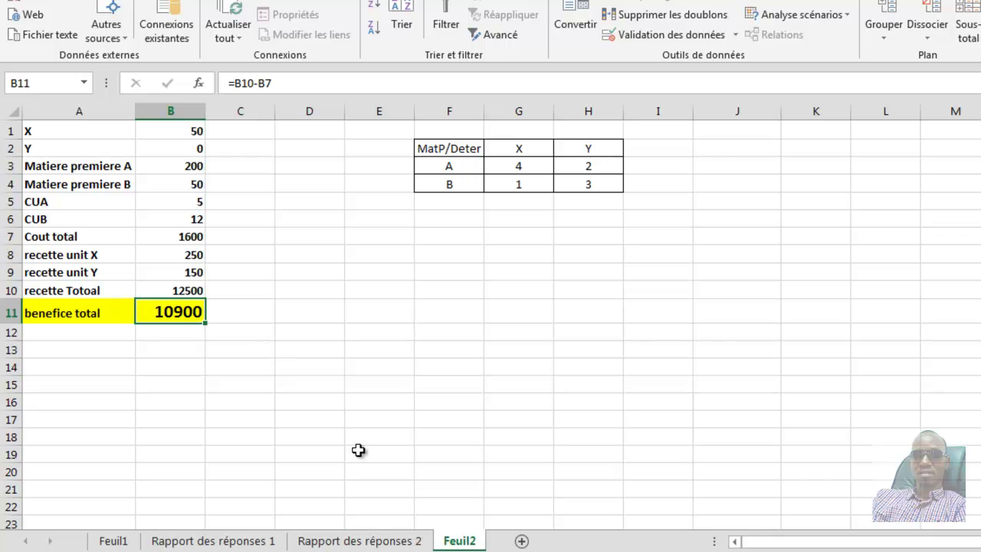
Review the objective, variable cells and constraints in the Rapport des réponses 2 sheet and return to Feuil2.
click(393, 543)
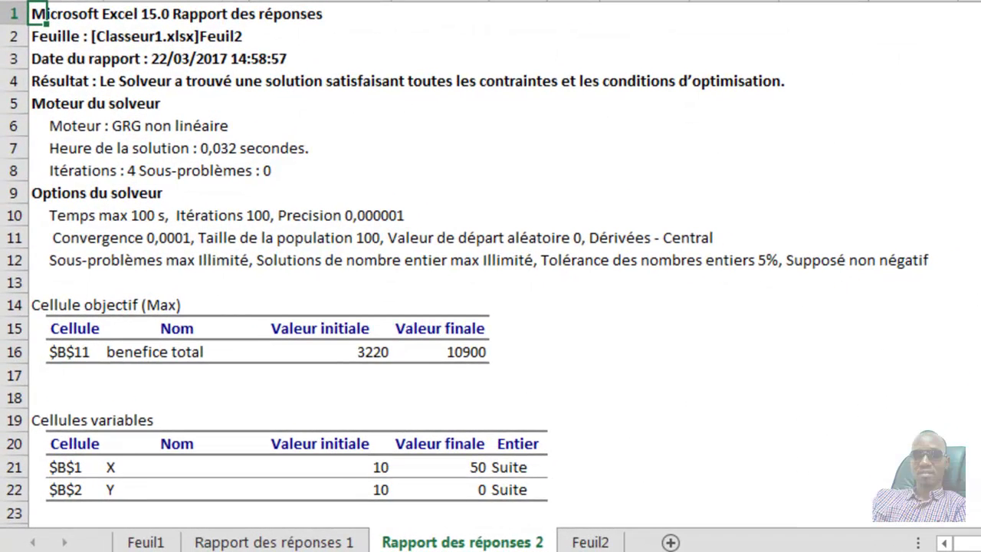
key(Page_Down)
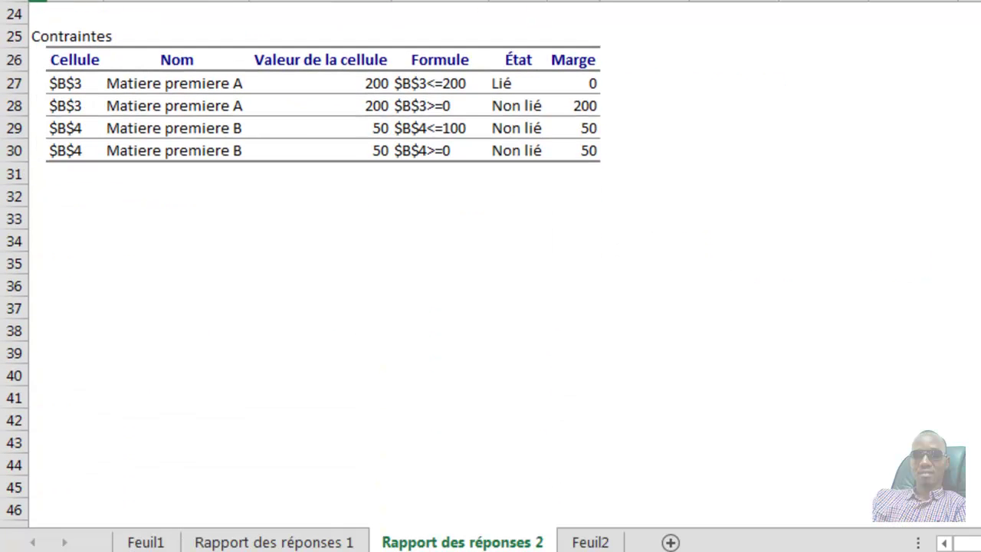
scroll(306, 260, up, 4)
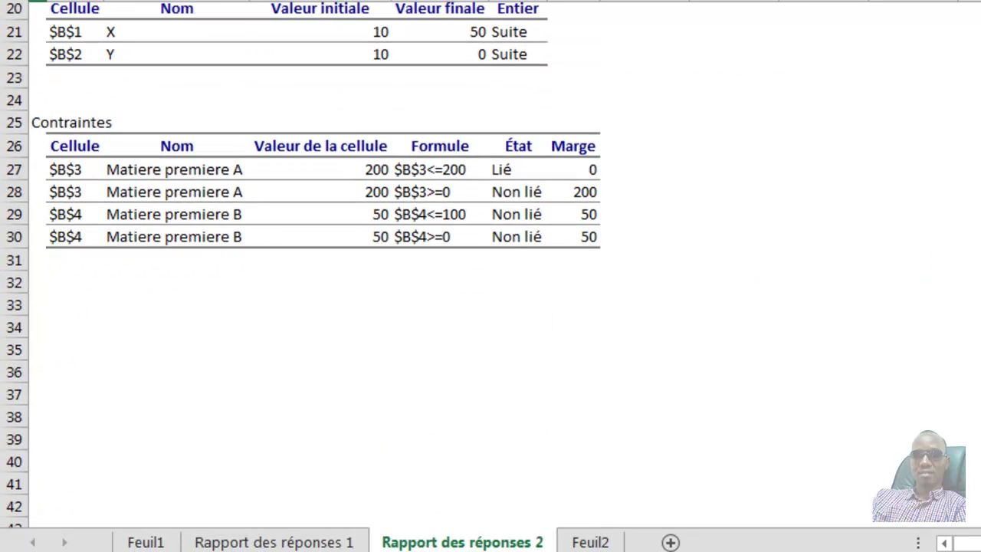
scroll(465, 264, up, 3)
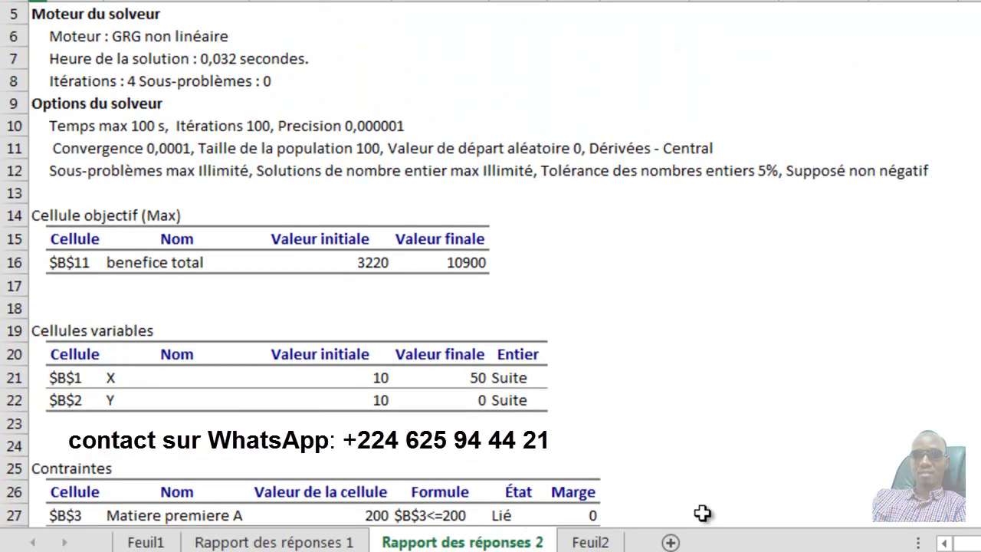
click(583, 542)
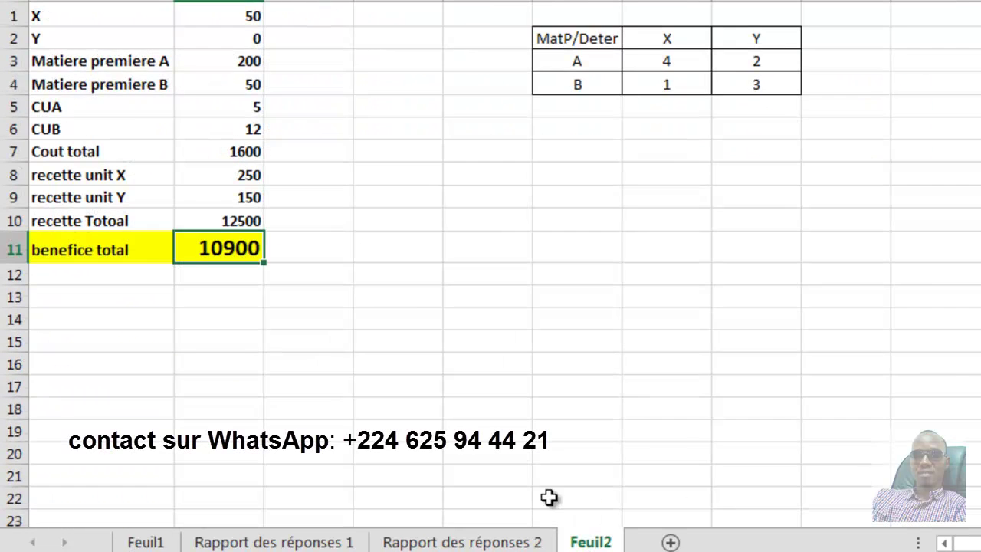